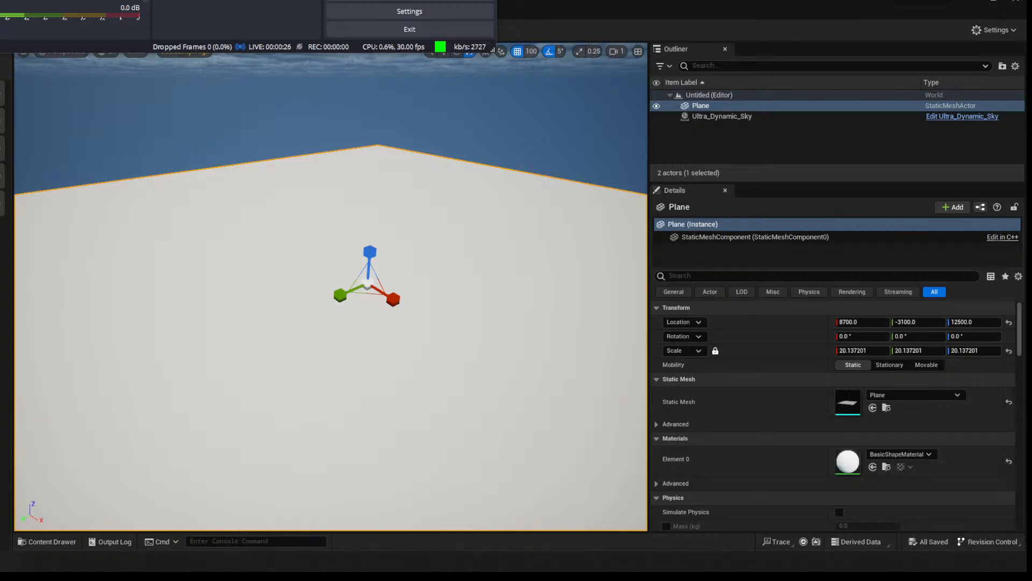
pyautogui.moveTo(247, 0); pyautogui.dragTo(235, 0)
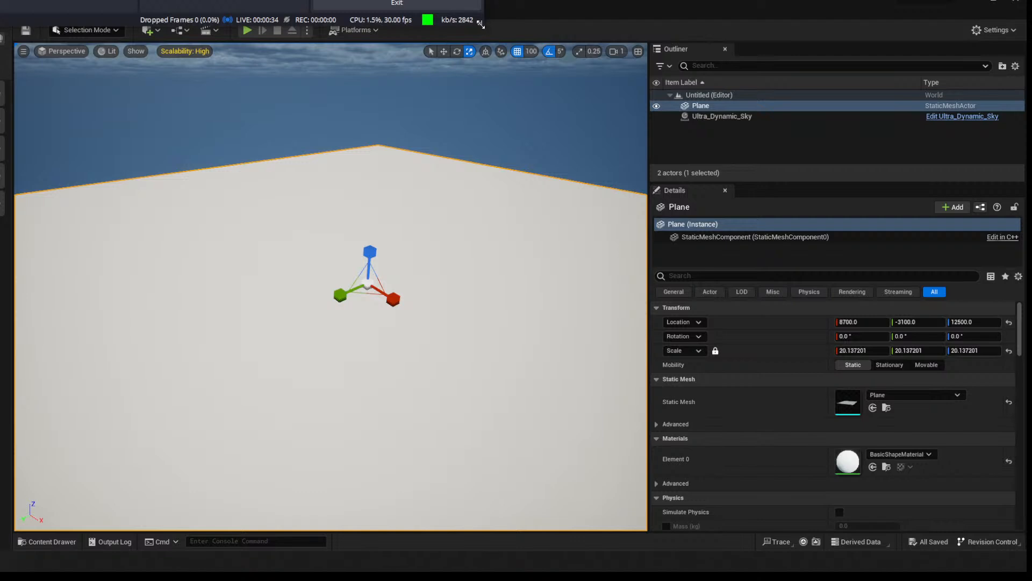
pyautogui.moveTo(480, 24); pyautogui.dragTo(478, 0)
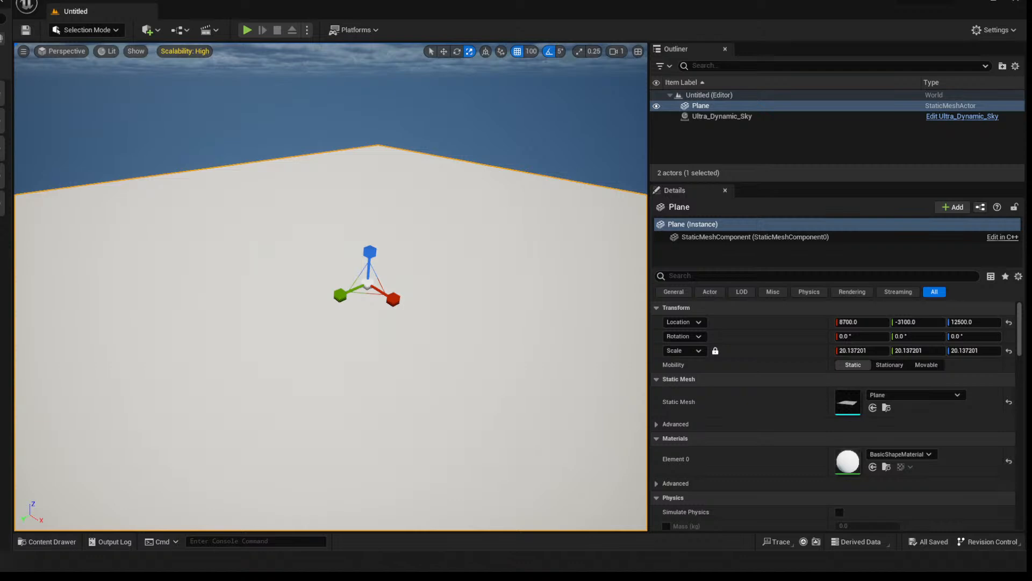
pyautogui.moveTo(403, 120); pyautogui.dragTo(399, 119, button='right')
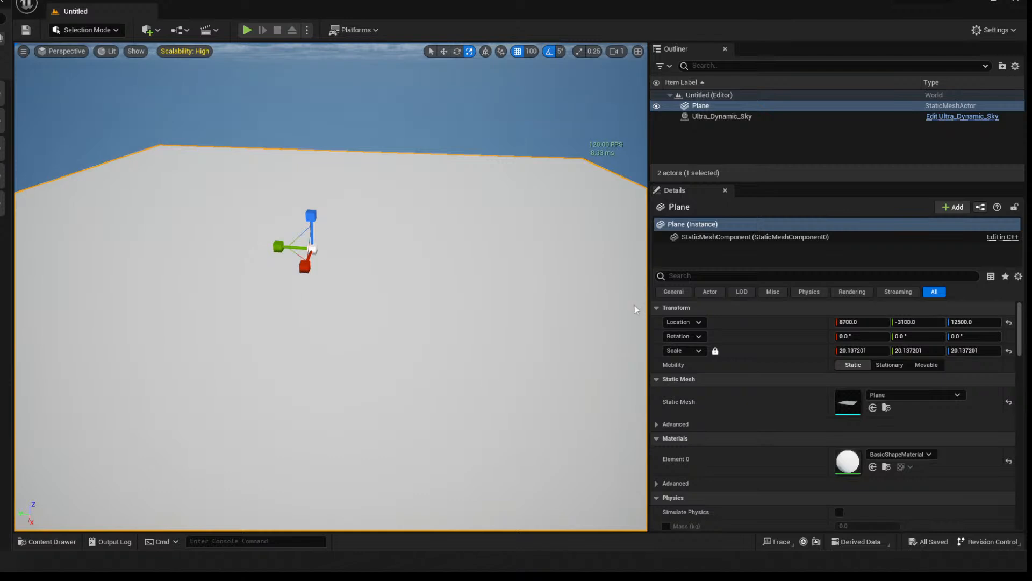
# - Open Content Browser 3 and go to the MyPCGs folder
pyautogui.click(97, 2)
pyautogui.moveTo(194, 37)
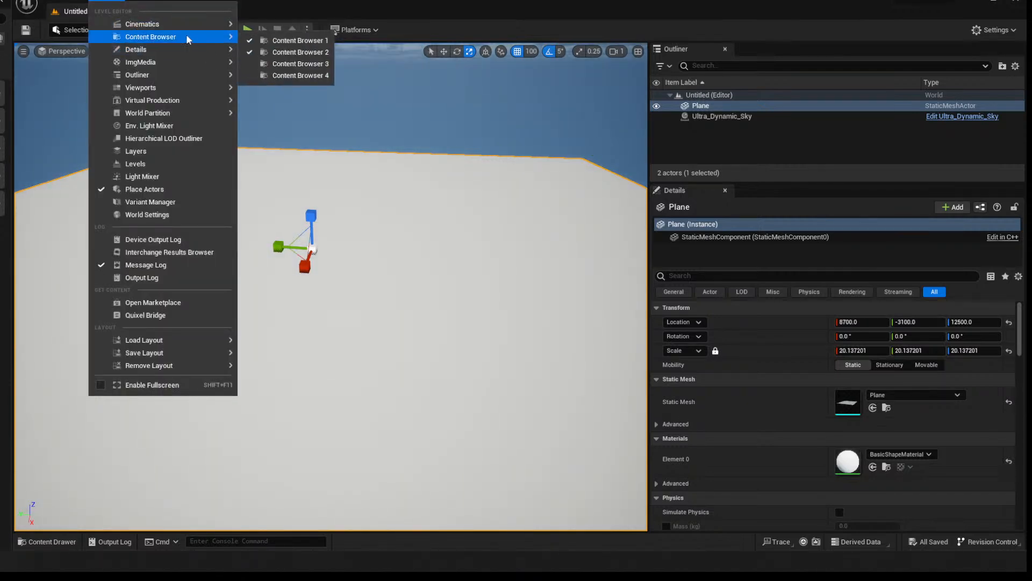
pyautogui.click(259, 64)
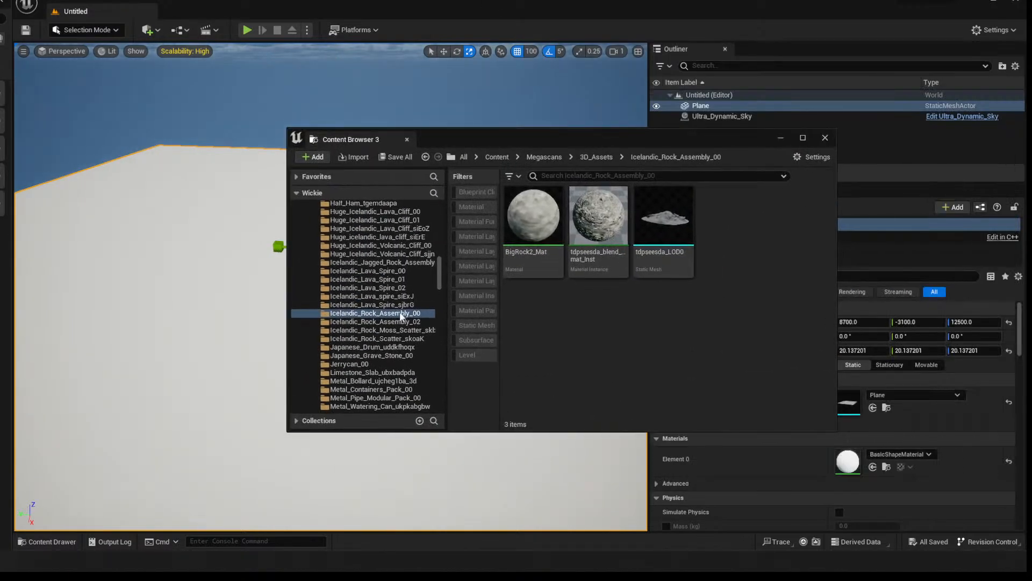
pyautogui.moveTo(441, 271); pyautogui.dragTo(440, 204)
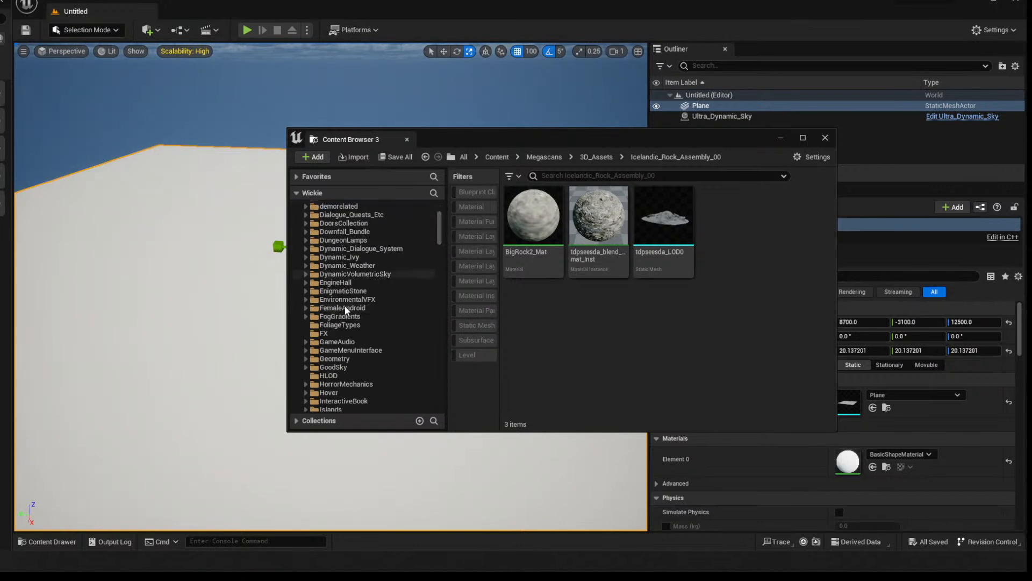
pyautogui.scroll(-8, 344, 311)
pyautogui.click(314, 343)
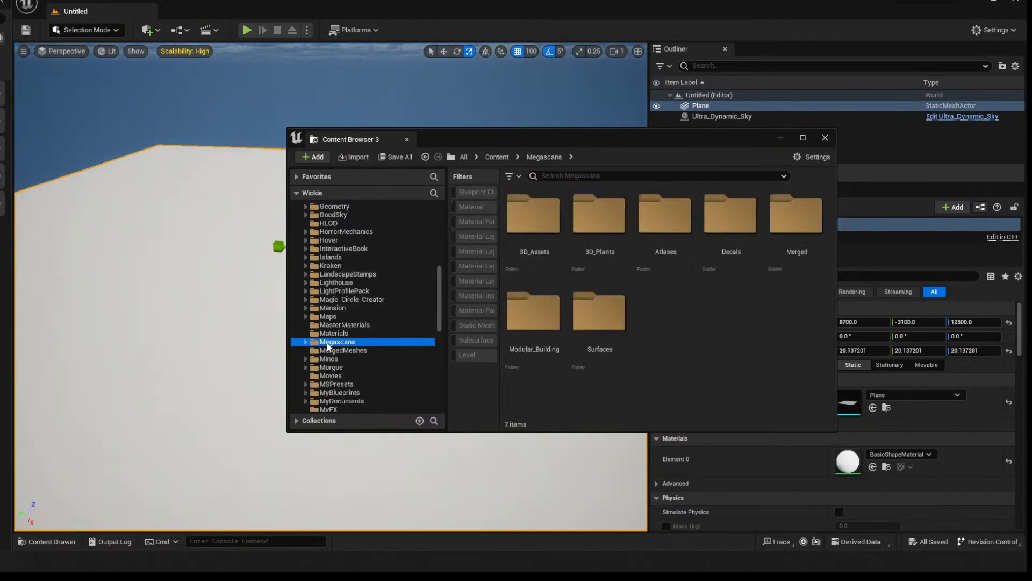
pyautogui.scroll(-4, 328, 341)
pyautogui.click(345, 317)
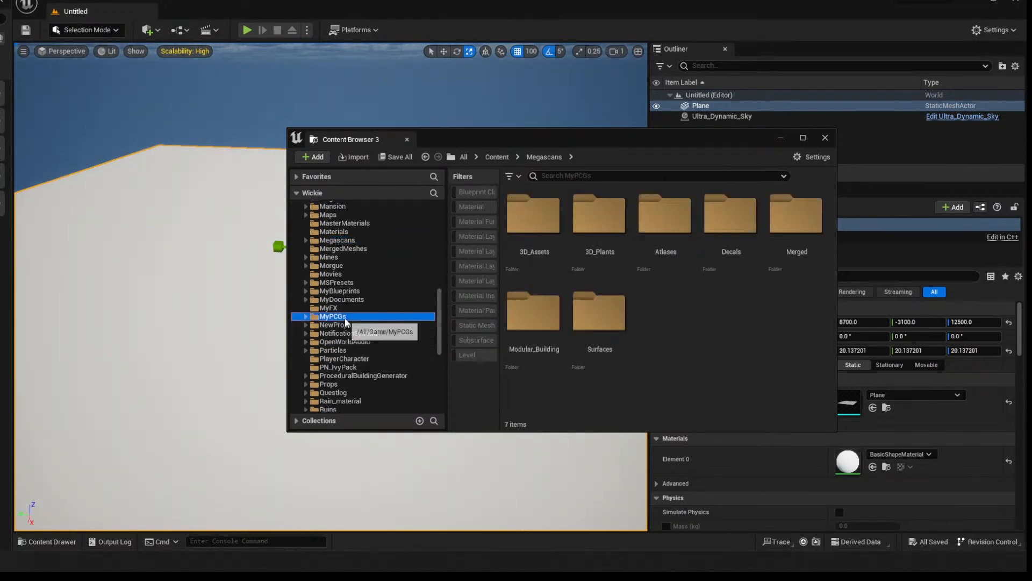
pyautogui.doubleClick(345, 318)
pyautogui.moveTo(530, 138); pyautogui.dragTo(318, 87)
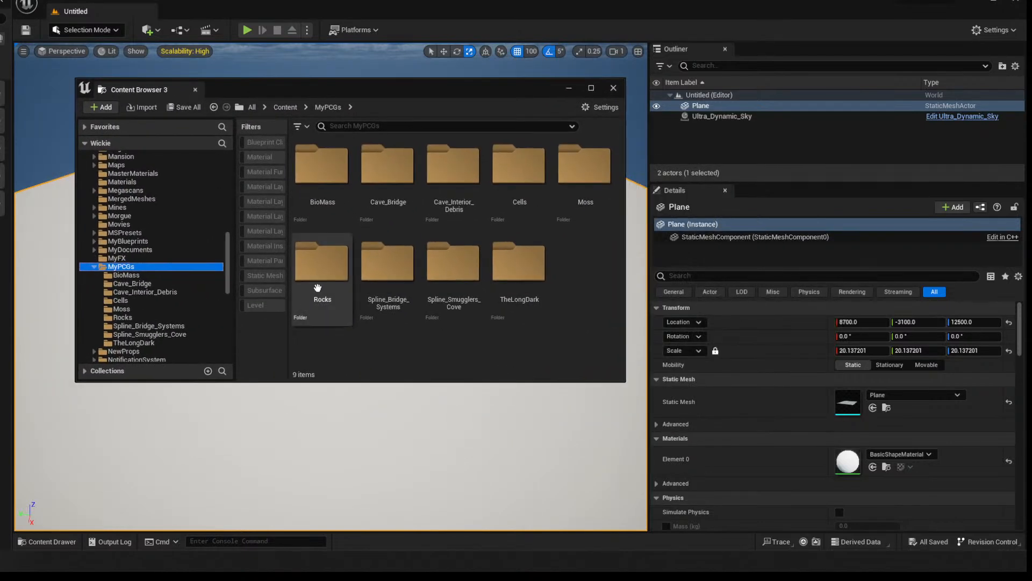
# - Create a folder named PCG_Test inside MyPCGs and open it
pyautogui.rightClick(575, 301)
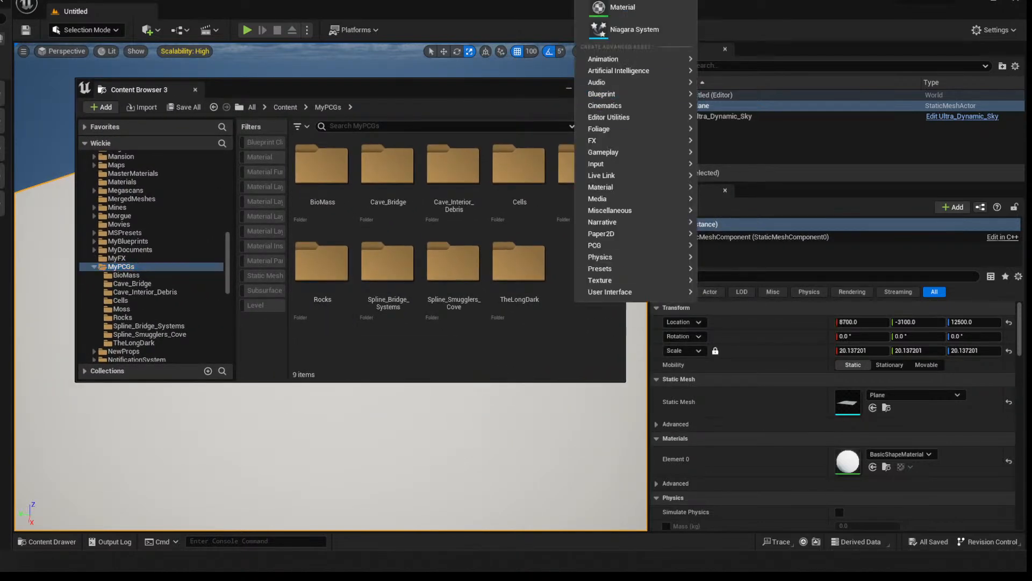
pyautogui.click(596, 2)
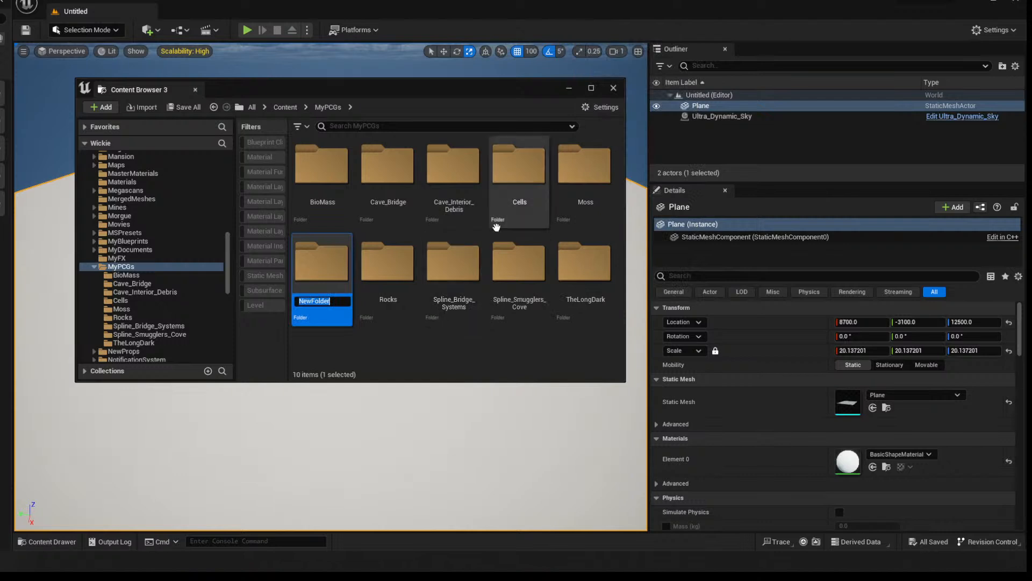
pyautogui.write('PCG_Test')
pyautogui.press('Return')
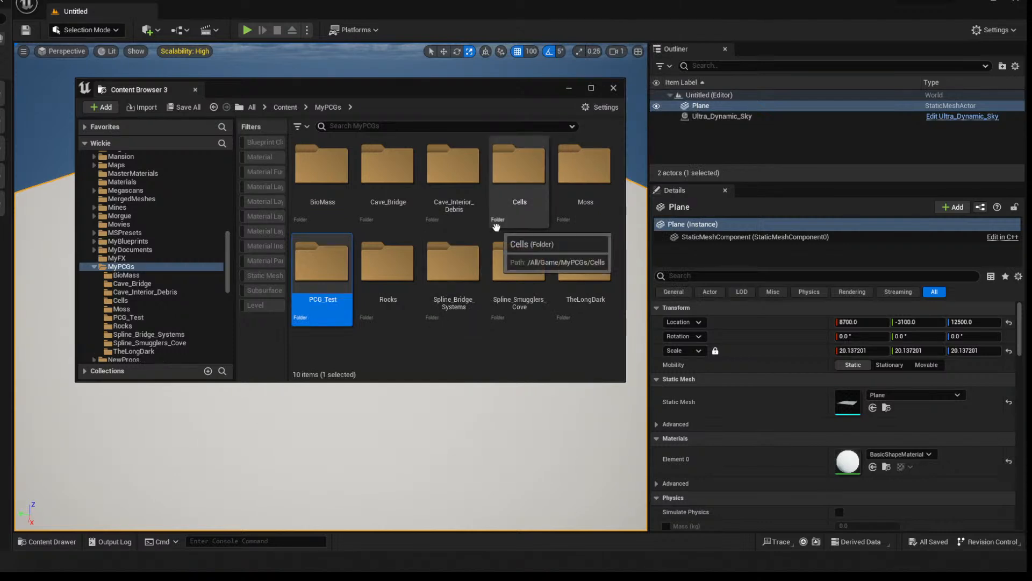
pyautogui.press('Return')
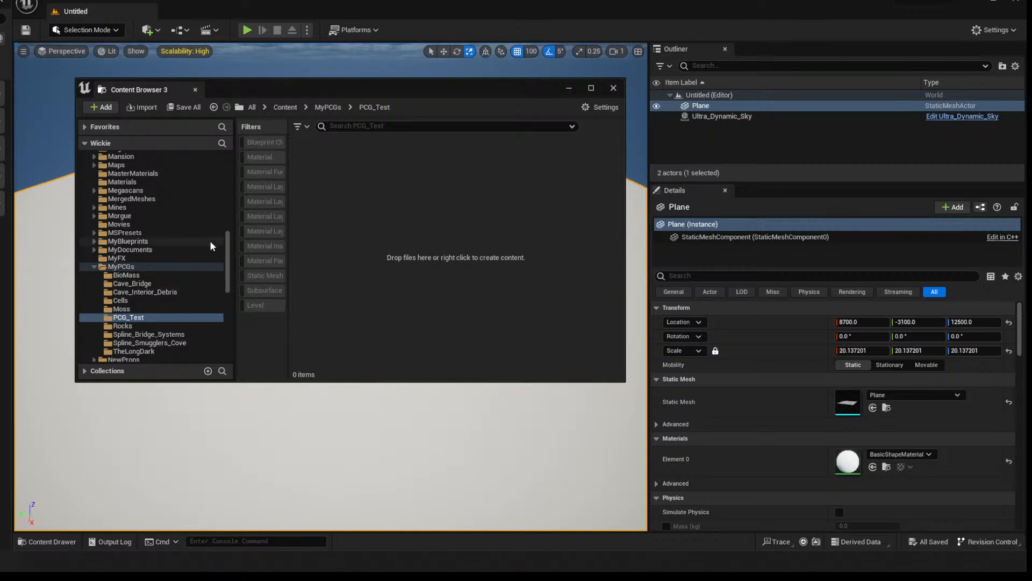
pyautogui.moveTo(317, 89); pyautogui.dragTo(277, 60)
pyautogui.rightClick(314, 228)
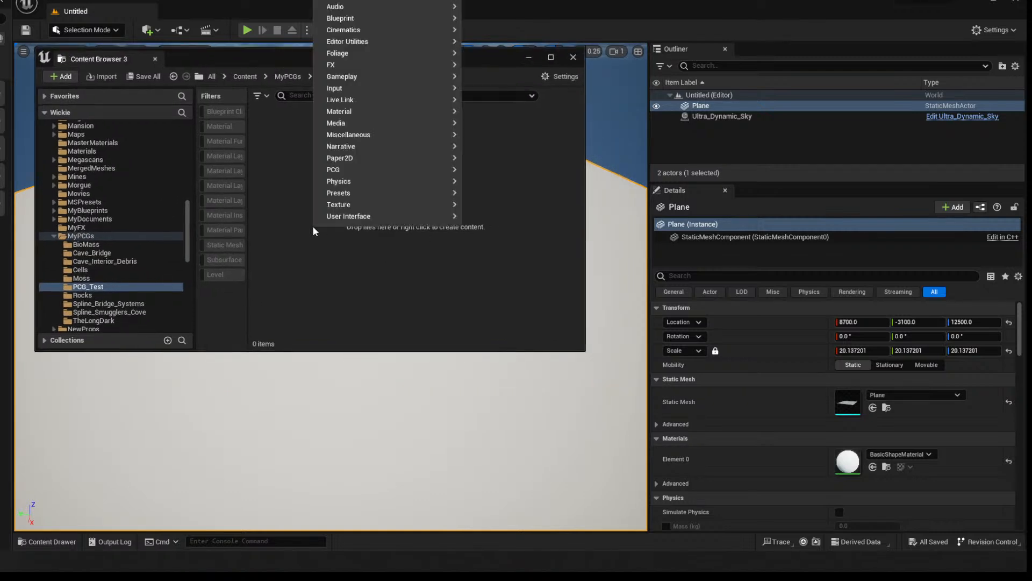
pyautogui.rightClick(279, 292)
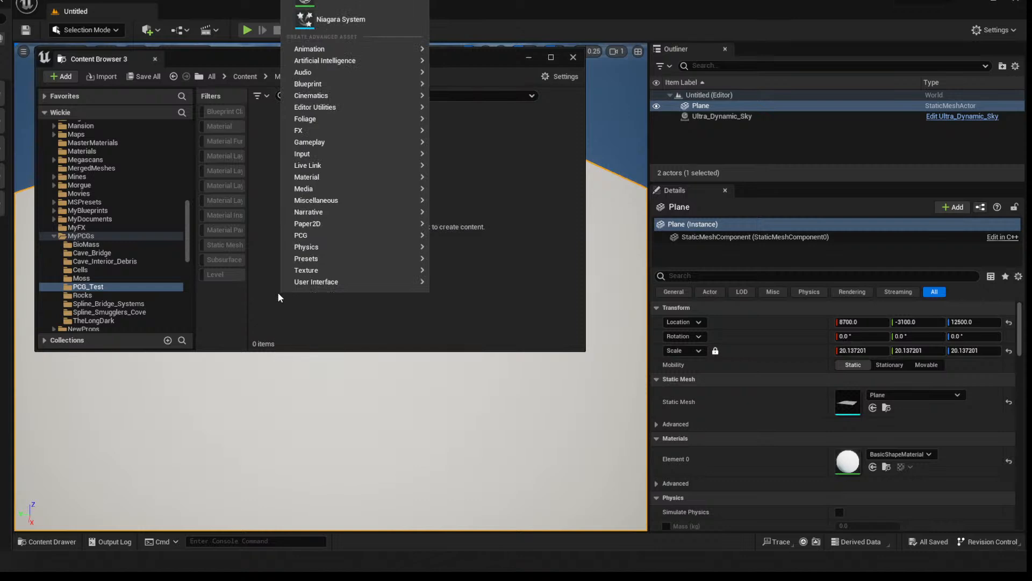
pyautogui.click(278, 292)
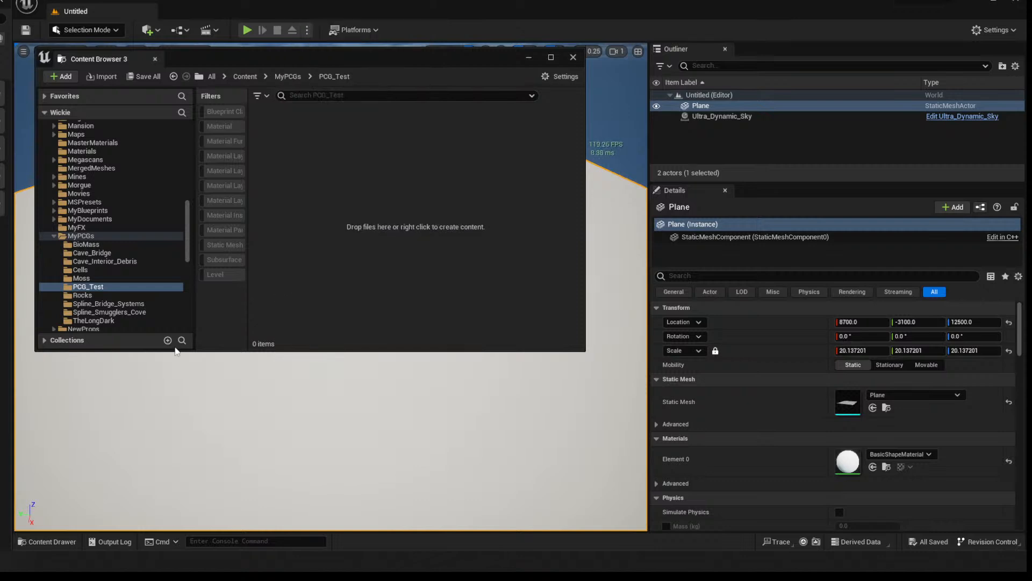
# - Create a PCG Graph named PCG_MyVolume in the PCG_Test folder and save it
pyautogui.rightClick(314, 251)
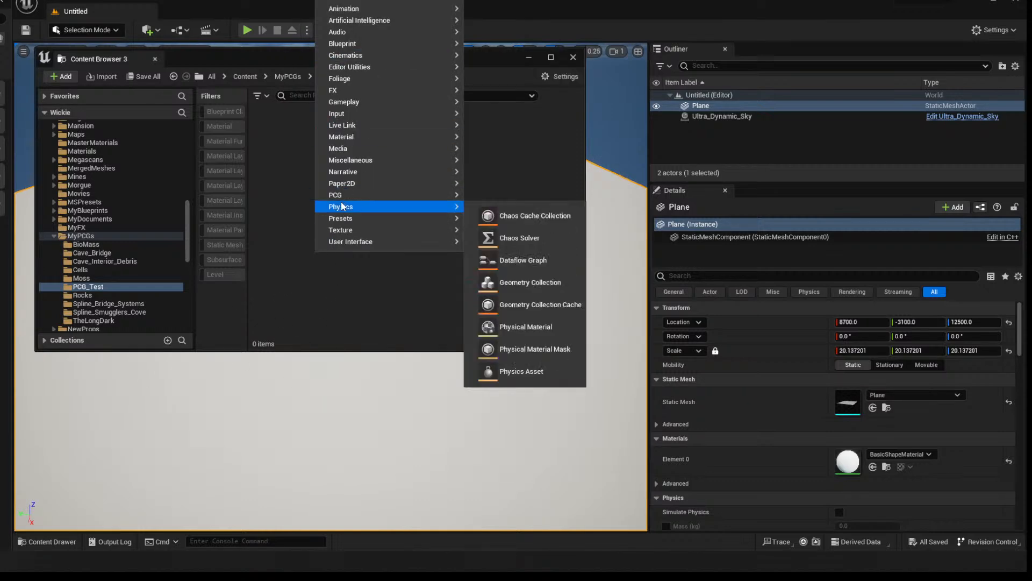
pyautogui.moveTo(371, 195)
pyautogui.click(520, 207)
pyautogui.write('PCG_MyVolume')
pyautogui.press('Return')
pyautogui.hotkey('ctrl', 's')
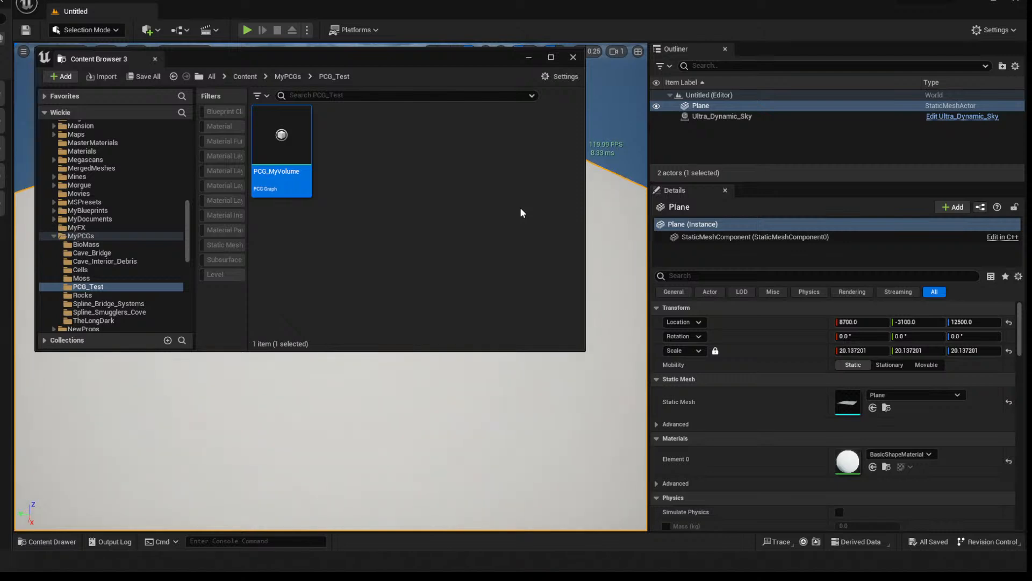
pyautogui.rightClick(482, 233)
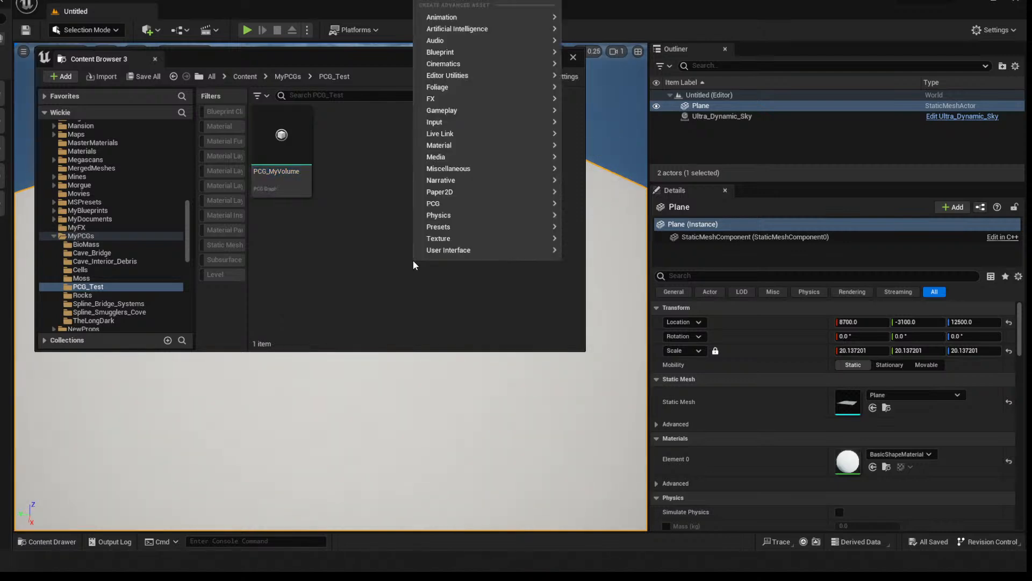
pyautogui.rightClick(284, 270)
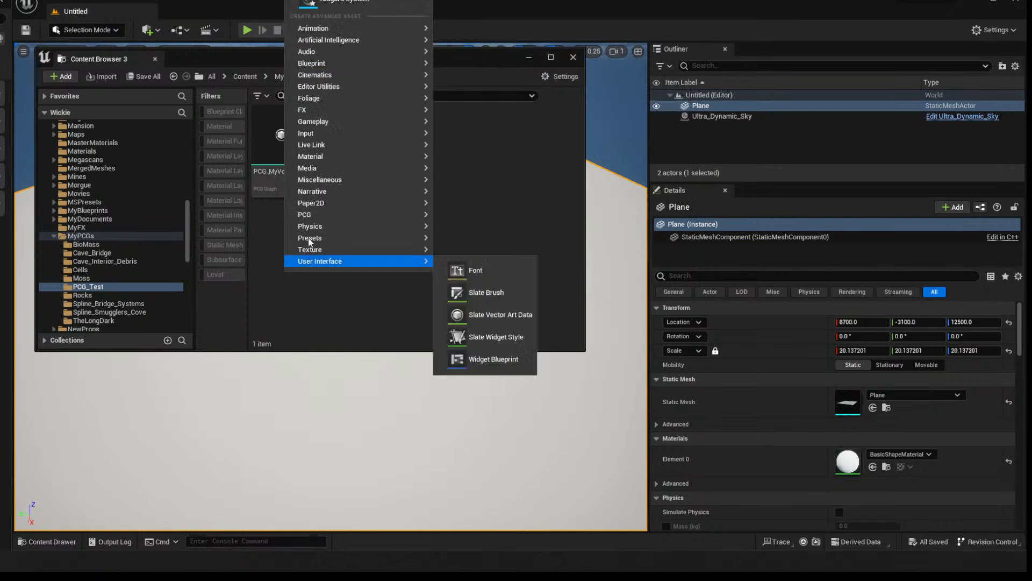
pyautogui.click(378, 343)
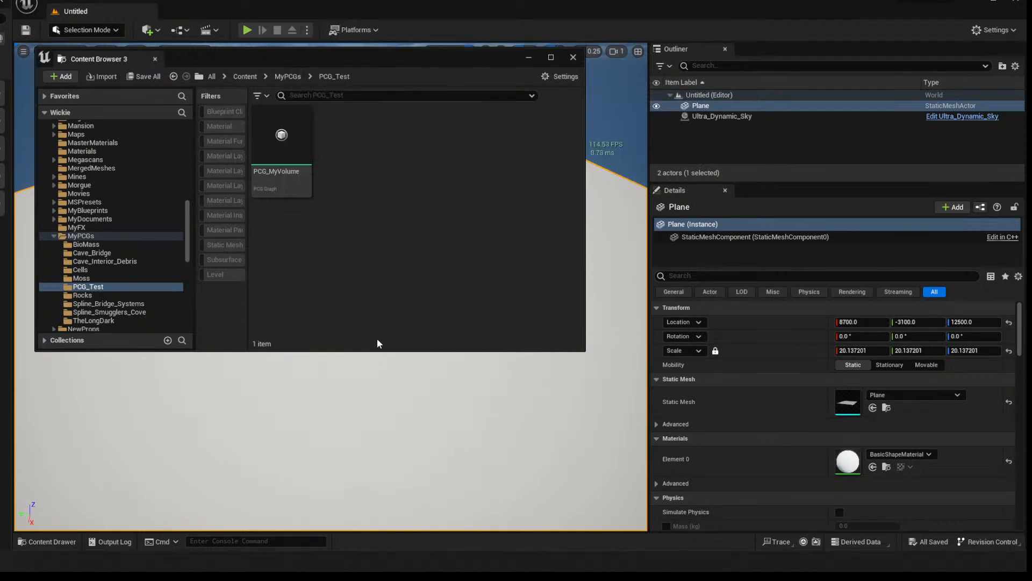
# - Create a Blueprint Class with Actor as parent, name it BP_PCG_Myvolume, and save it
pyautogui.rightClick(383, 327)
pyautogui.click(425, 0)
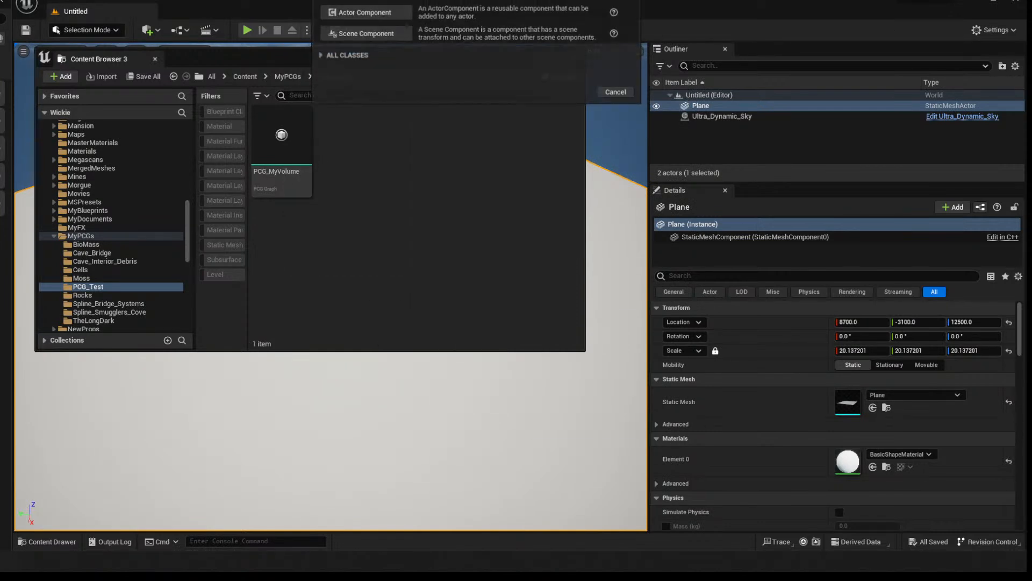
pyautogui.moveTo(392, 0); pyautogui.dragTo(304, 146)
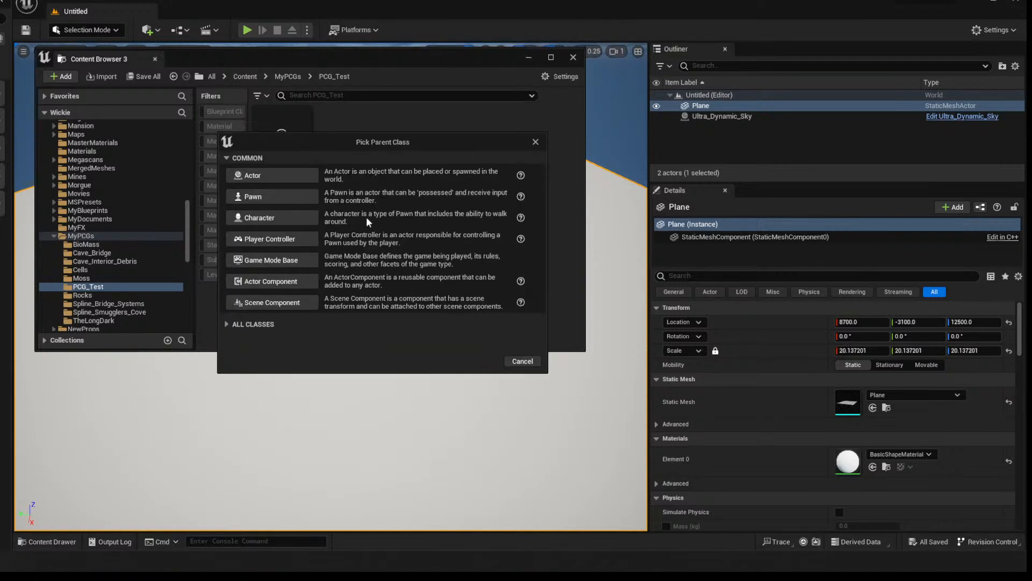
pyautogui.click(286, 176)
pyautogui.write('BP_P')
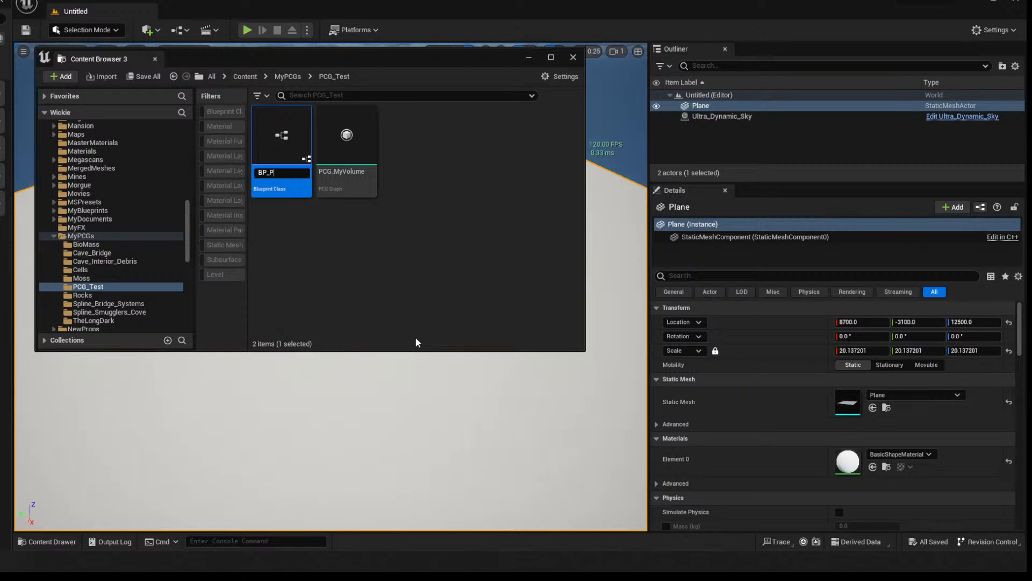
pyautogui.write('CG_Myvolume')
pyautogui.press('Return')
pyautogui.hotkey('ctrl', 's')
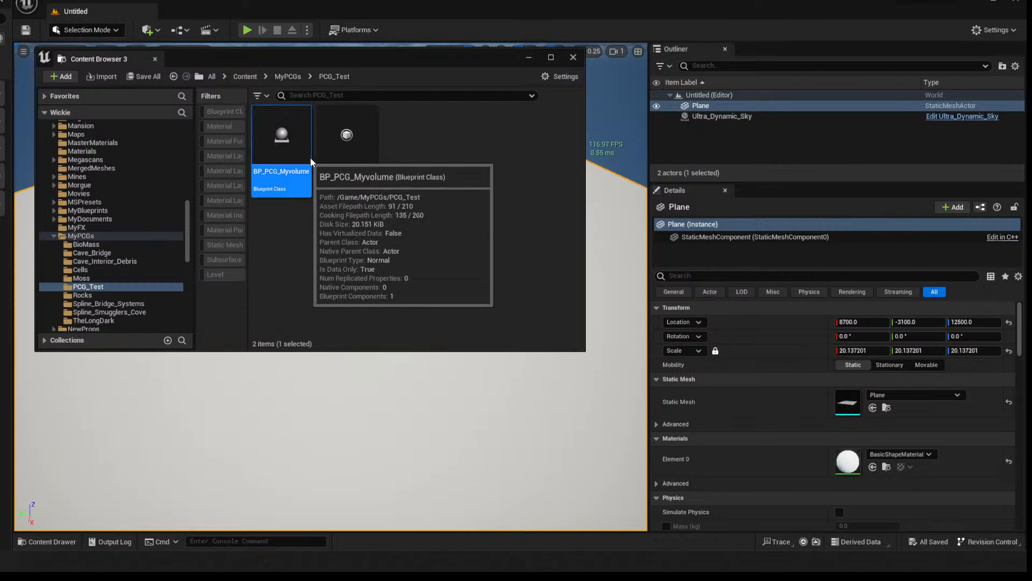
# - Open the BP_PCG_Myvolume Blueprint and add a Spline component in place of the default scene root
pyautogui.doubleClick(347, 135)
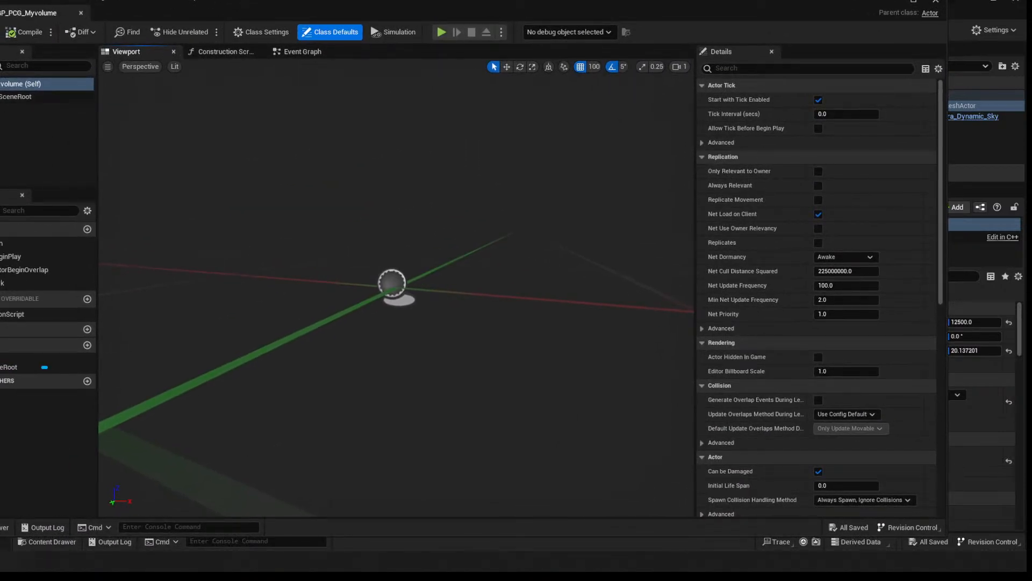
pyautogui.click(0, 65)
pyautogui.write('ppline')
pyautogui.click(2, 115)
pyautogui.click(1, 141)
pyautogui.moveTo(1, 111); pyautogui.dragTo(1, 98)
pyautogui.click(1, 141)
# - Add a PCG component to the BP_PCG_Myvolume Blueprint and select it
pyautogui.click(1, 65)
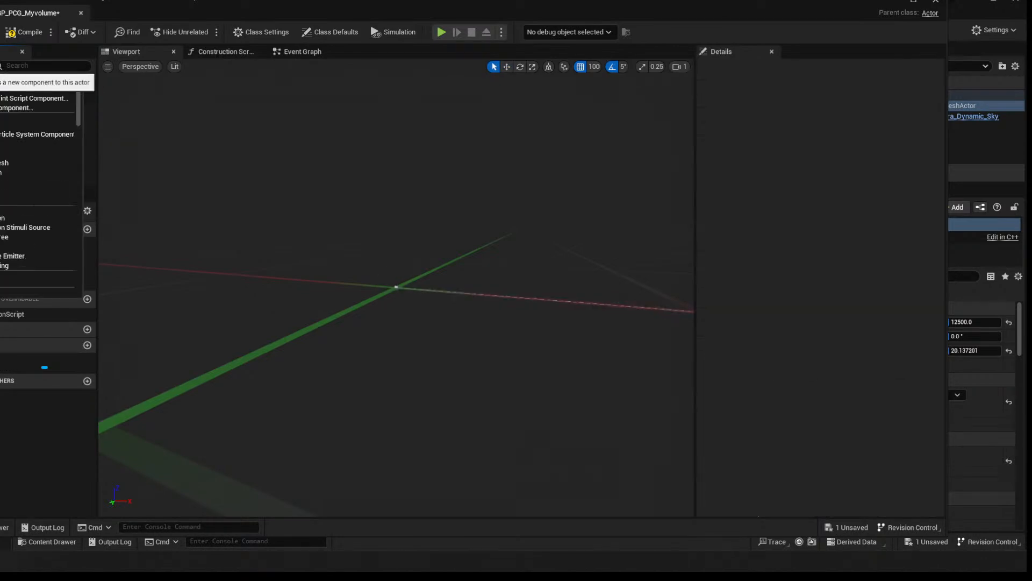
pyautogui.write('pcg')
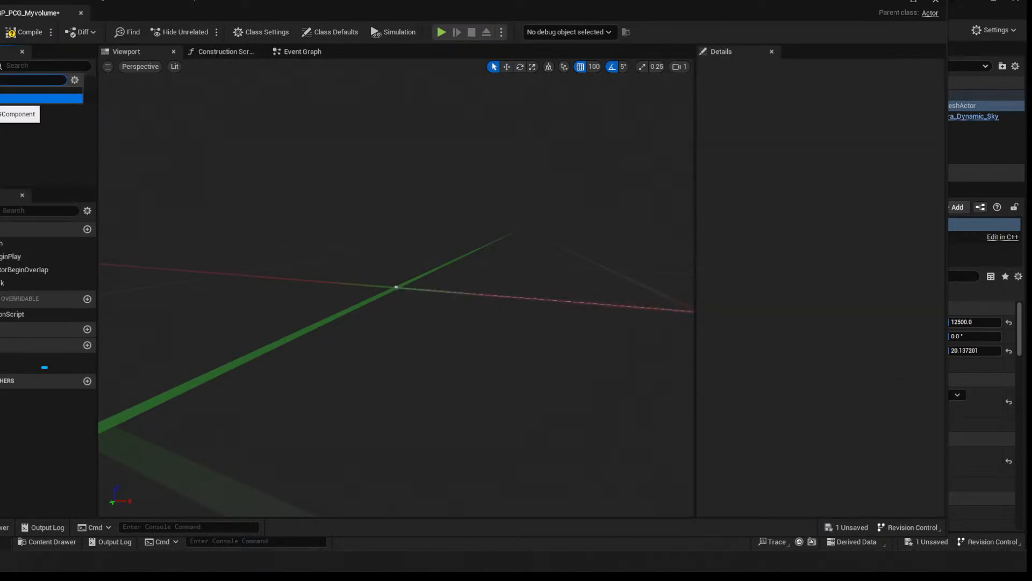
pyautogui.click(2, 99)
pyautogui.click(2, 154)
pyautogui.click(2, 109)
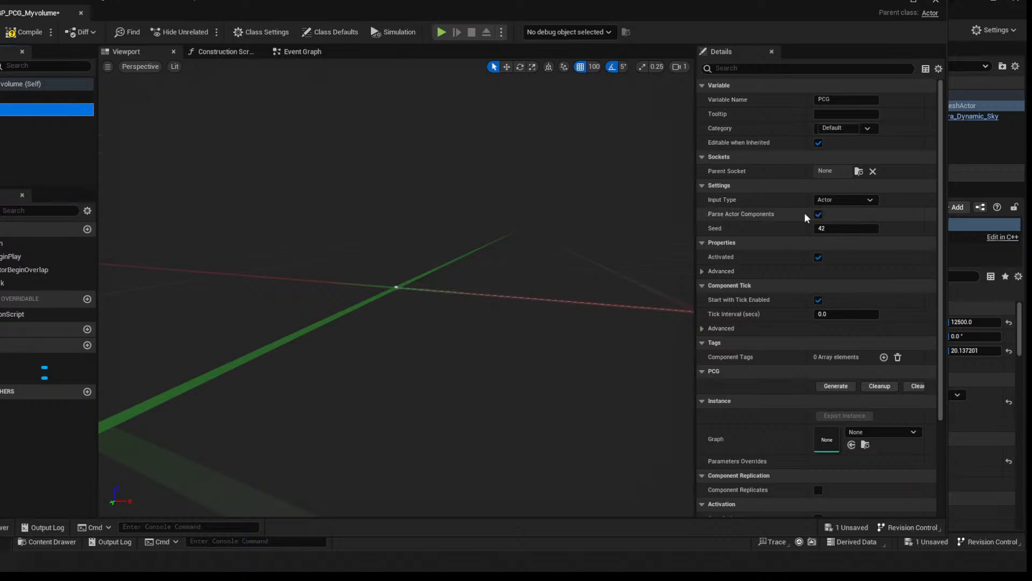
# - Assign PCG_MyVolume as the PCG component's graph instance and save the Blueprint
pyautogui.scroll(-3, 846, 357)
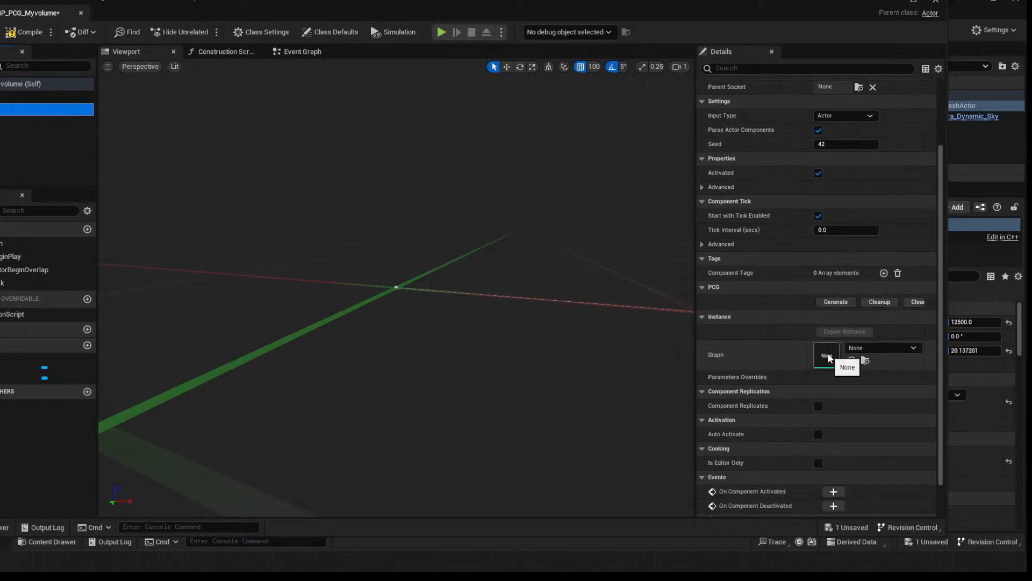
pyautogui.moveTo(571, 8); pyautogui.dragTo(83, 3)
pyautogui.click(680, 79)
pyautogui.moveTo(680, 79); pyautogui.dragTo(881, 103)
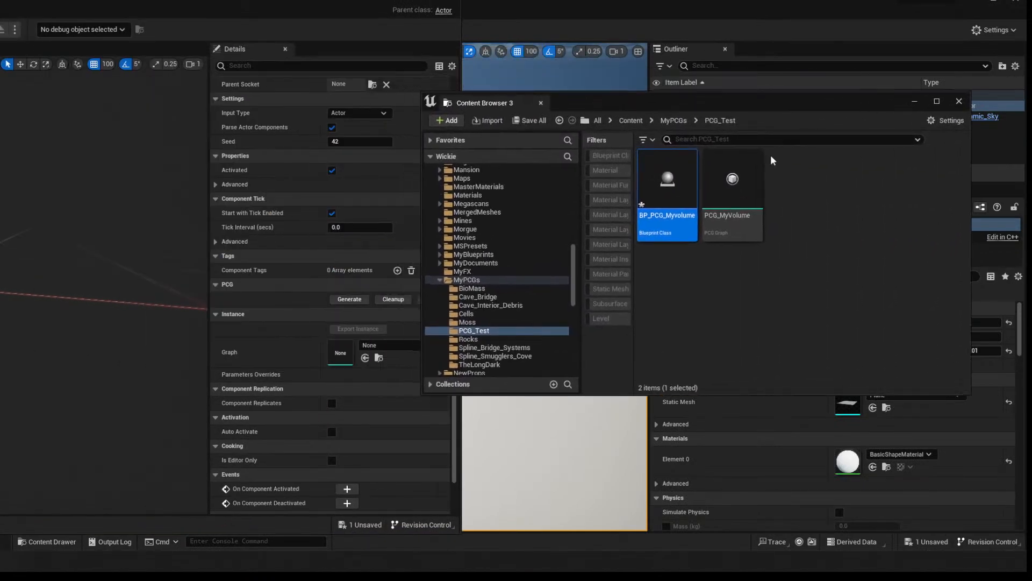
pyautogui.moveTo(732, 185); pyautogui.dragTo(350, 354)
pyautogui.moveTo(146, 9); pyautogui.dragTo(607, 8)
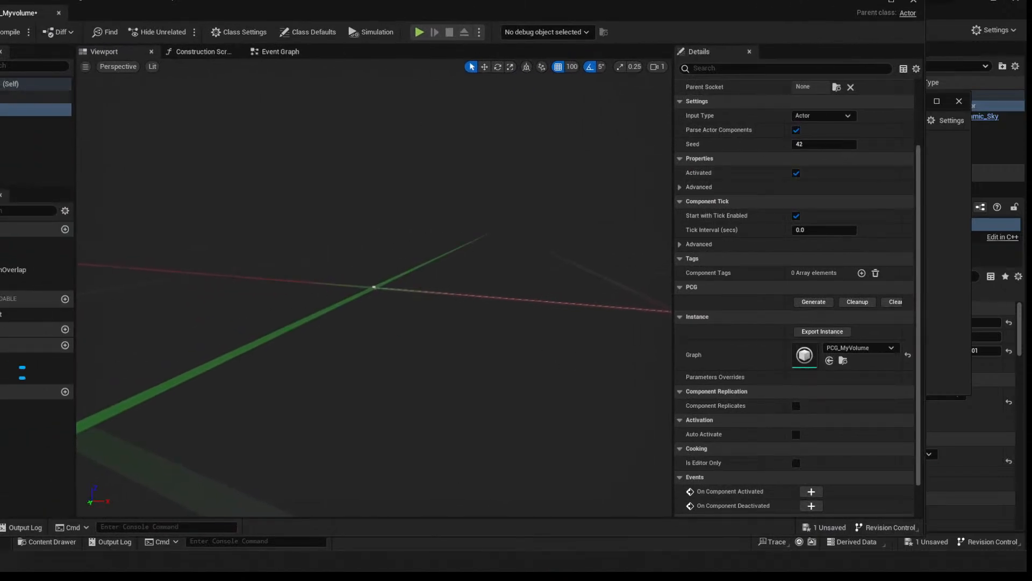
pyautogui.hotkey('ctrl', 's')
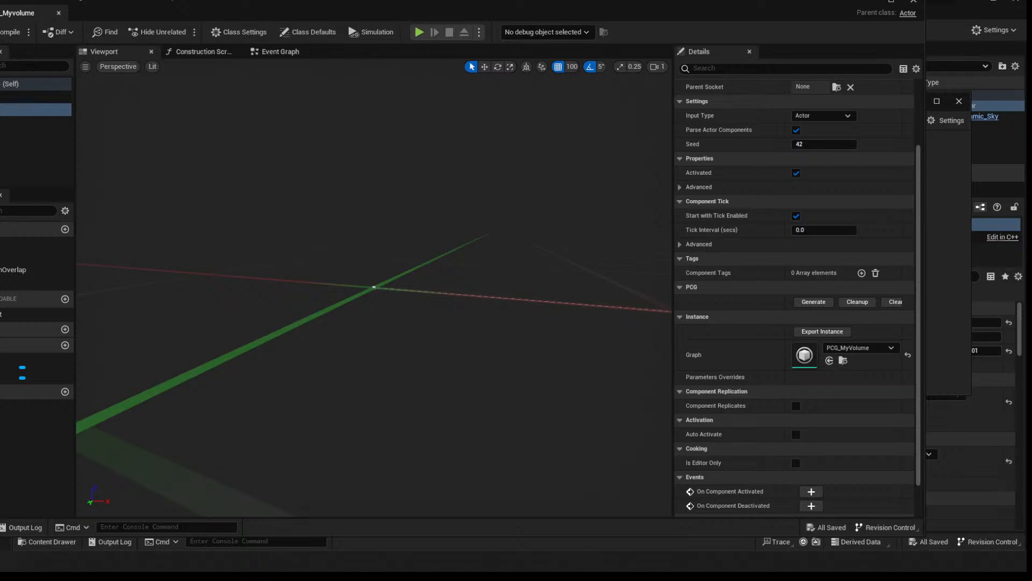
# - Open the Blueprint's Event Graph, place a component reference node in it, and delete that node
pyautogui.click(275, 51)
pyautogui.moveTo(32, 132); pyautogui.dragTo(466, 200)
pyautogui.moveTo(274, 156); pyautogui.dragTo(440, 217)
pyautogui.press('Delete')
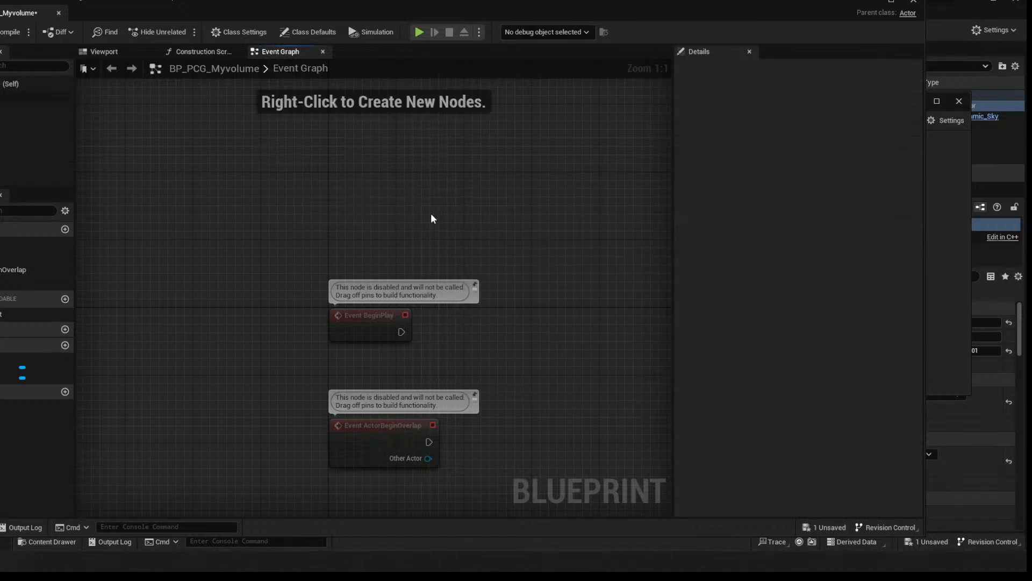
pyautogui.moveTo(212, 11); pyautogui.dragTo(249, 30)
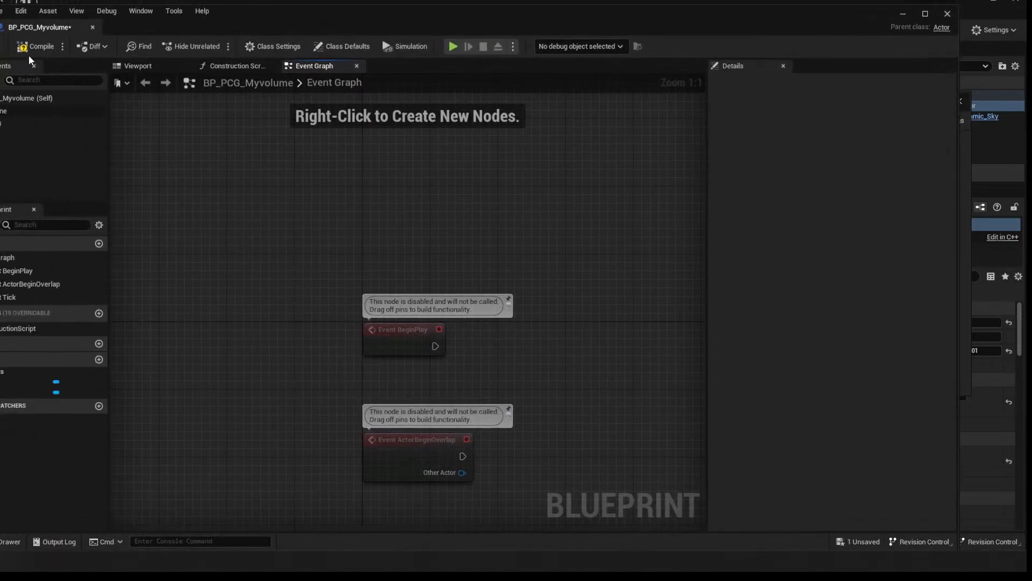
# - Compile, save and close the BP_PCG_Myvolume Blueprint, reopen it and select its Spline component
pyautogui.click(0, 46)
pyautogui.click(93, 28)
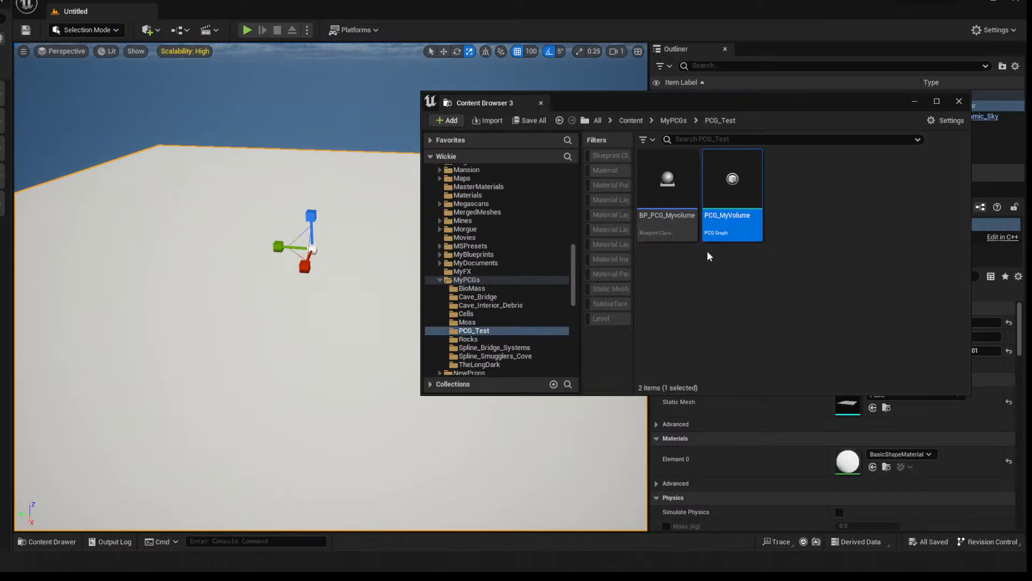
pyautogui.doubleClick(668, 186)
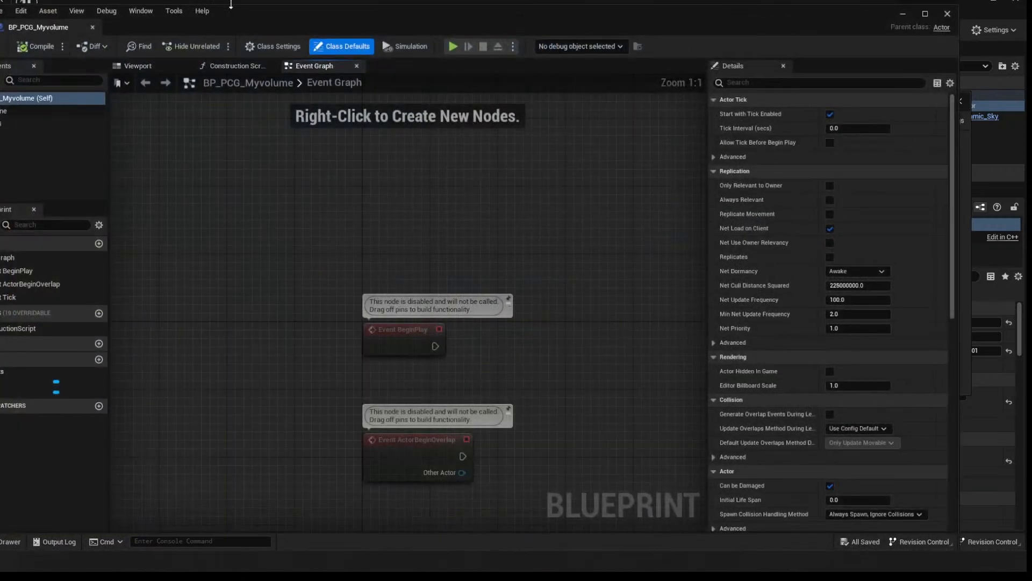
pyautogui.moveTo(255, 34); pyautogui.dragTo(202, 0)
pyautogui.click(31, 68)
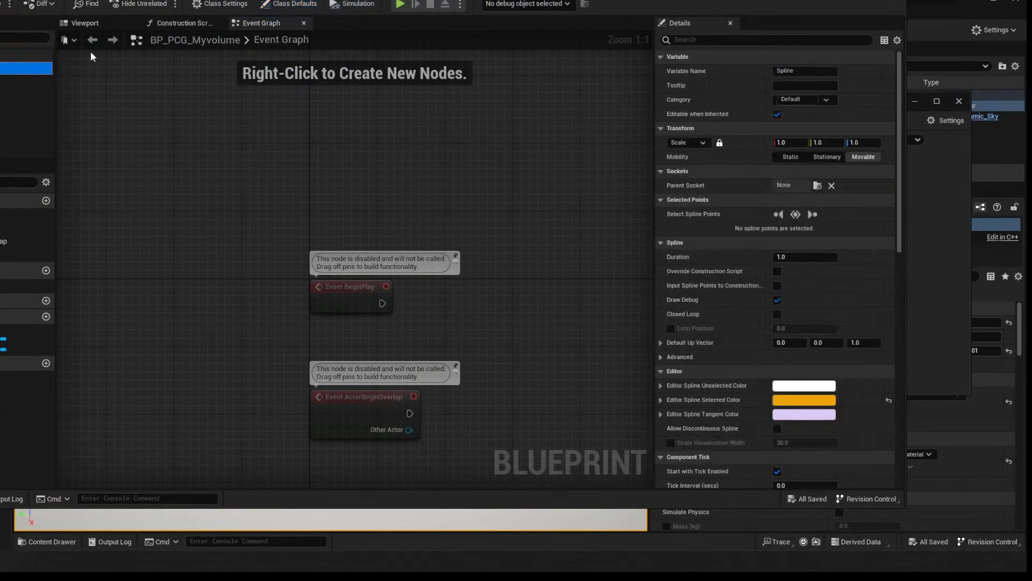
# - Extend the spline in the Blueprint's 3D view into a five-point curve that nearly encloses an area
pyautogui.click(112, 27)
pyautogui.moveTo(242, 150); pyautogui.dragTo(269, 235, button='right')
pyautogui.click(324, 264)
pyautogui.press('w')
pyautogui.moveTo(333, 270); pyautogui.dragTo(262, 386)
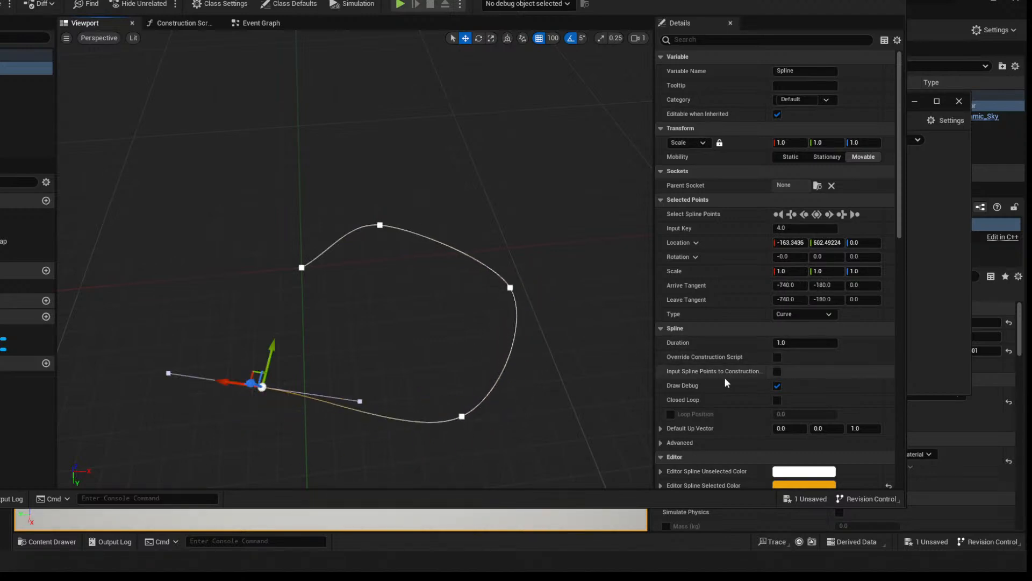
# - Enable Closed Loop on the spline, then compile, save and close the Blueprint
pyautogui.click(777, 400)
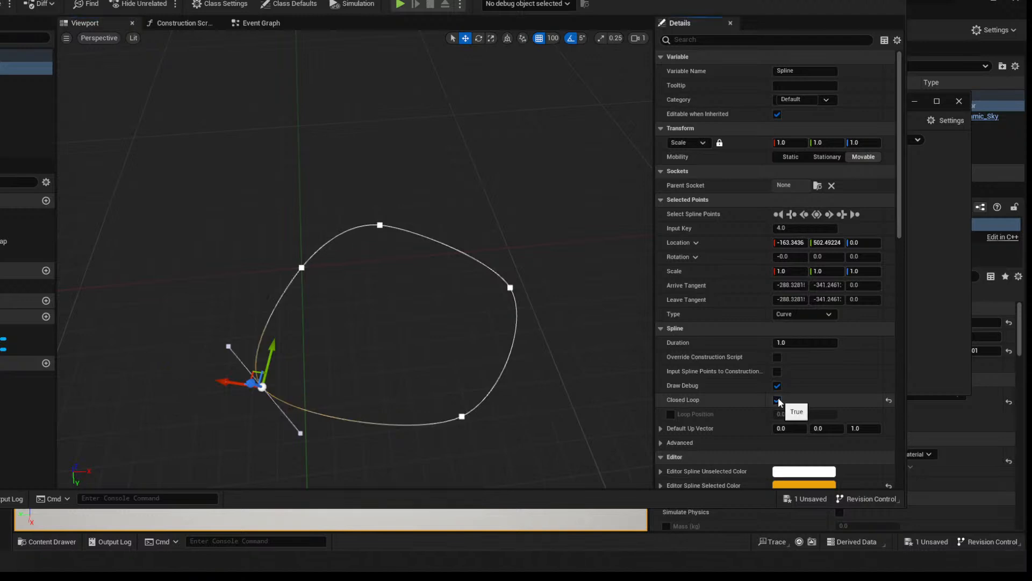
pyautogui.click(0, 4)
pyautogui.click(0, 4)
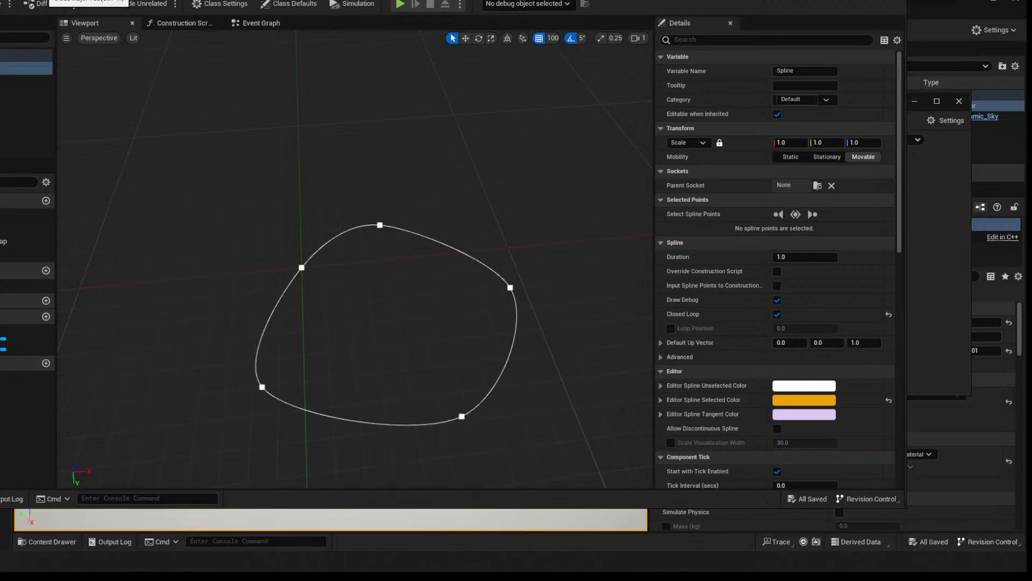
pyautogui.click(40, 1)
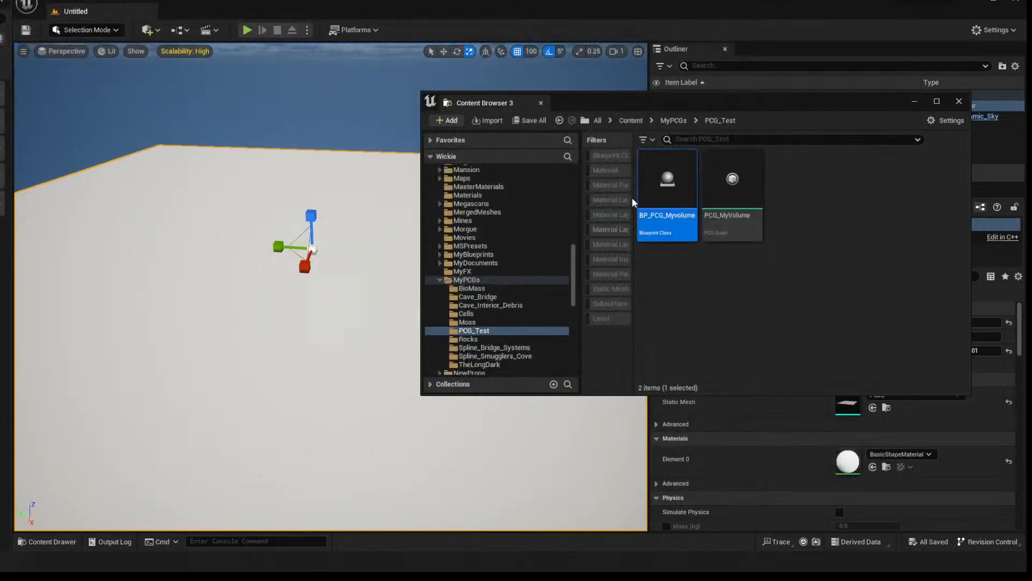
# - Open the PCG_MyVolume graph and move its Input and Output nodes down out of the way
pyautogui.doubleClick(712, 225)
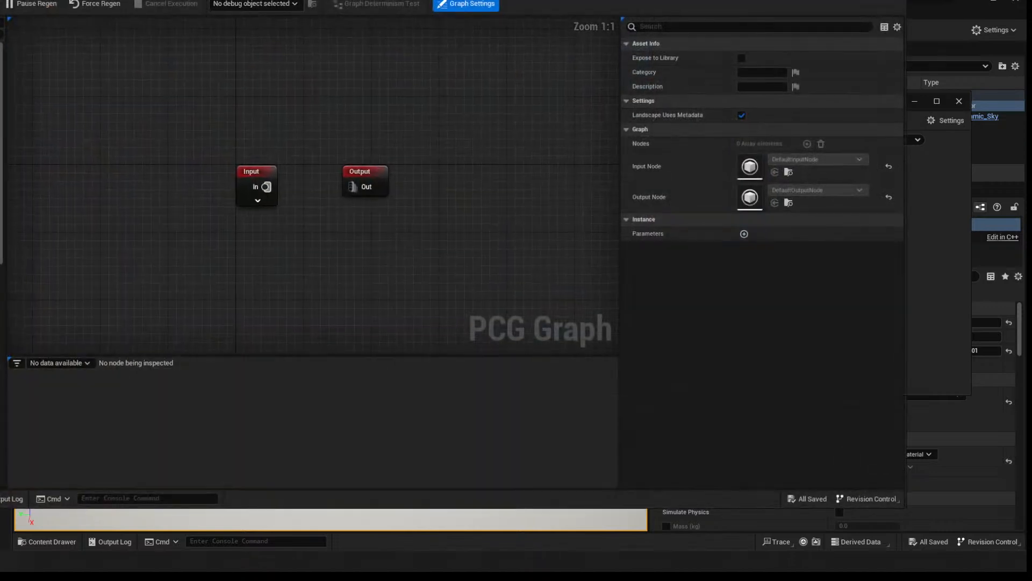
pyautogui.moveTo(190, 167); pyautogui.dragTo(490, 366)
pyautogui.moveTo(230, 221); pyautogui.dragTo(223, 389)
# - Add a Get Spline Data node to an empty area of the PCG_MyVolume graph
pyautogui.moveTo(253, 156); pyautogui.dragTo(268, 291, button='right')
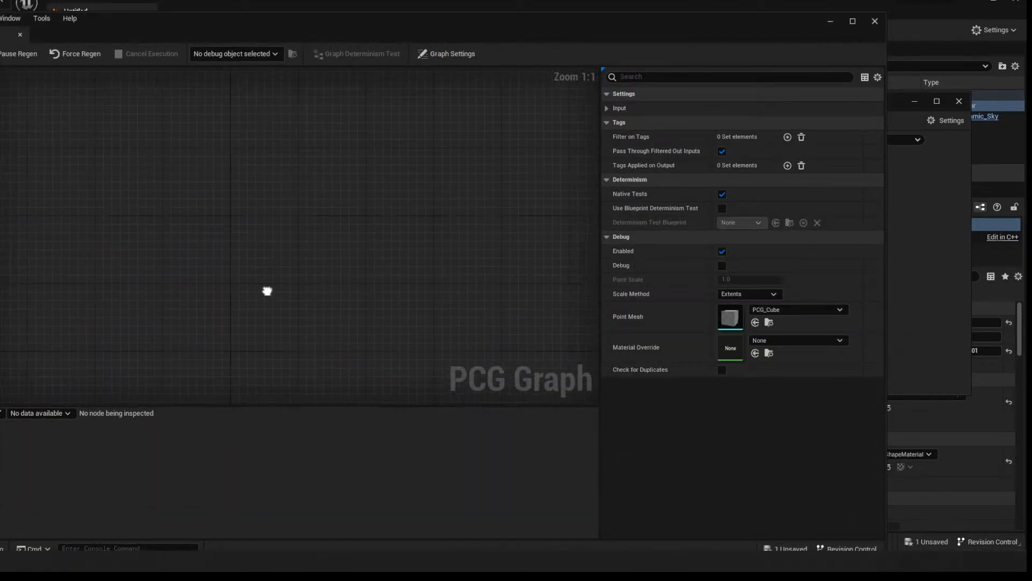
pyautogui.rightClick(193, 229)
pyautogui.write('get spline')
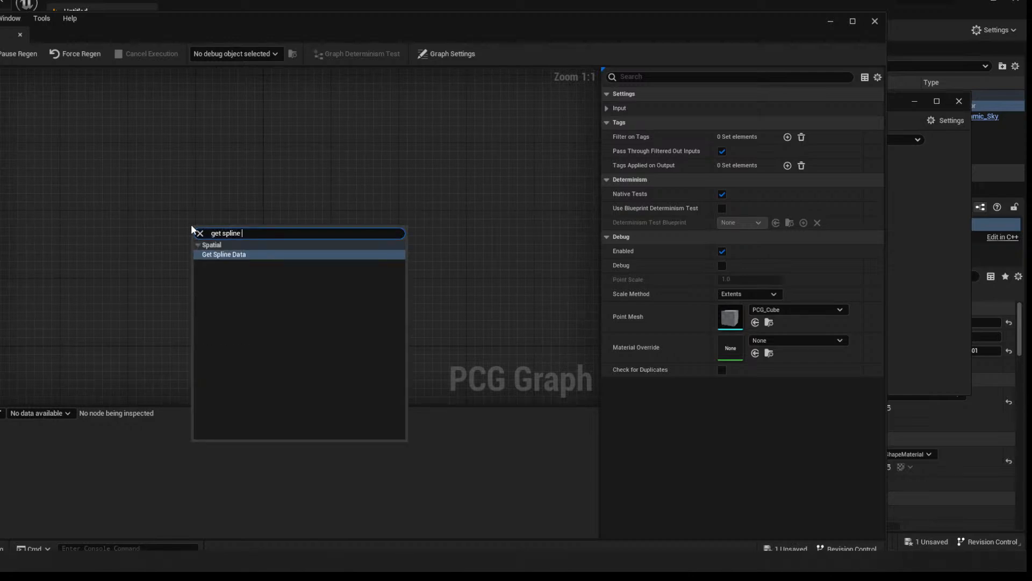
pyautogui.press('Return')
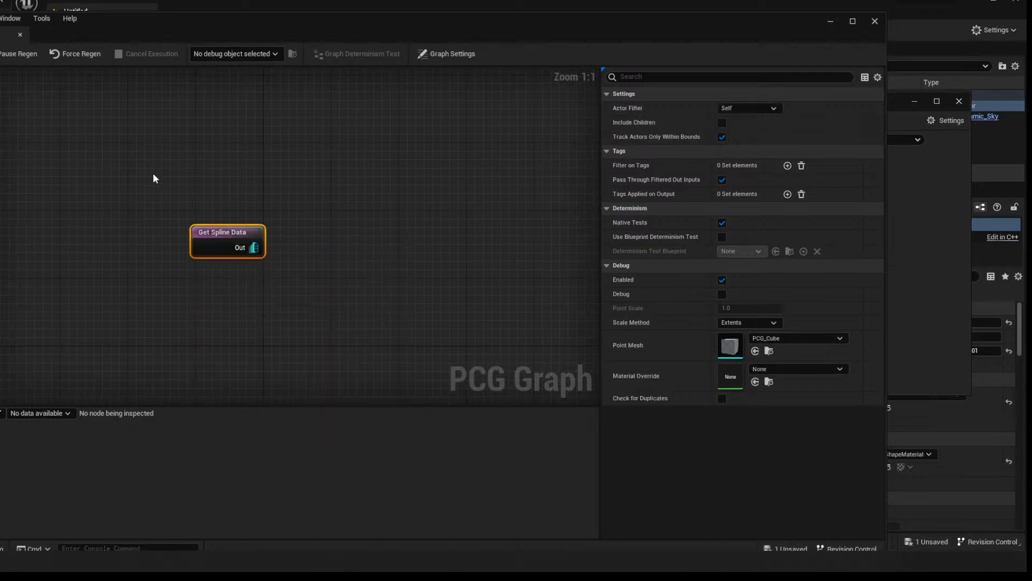
pyautogui.moveTo(629, 33); pyautogui.dragTo(566, 26)
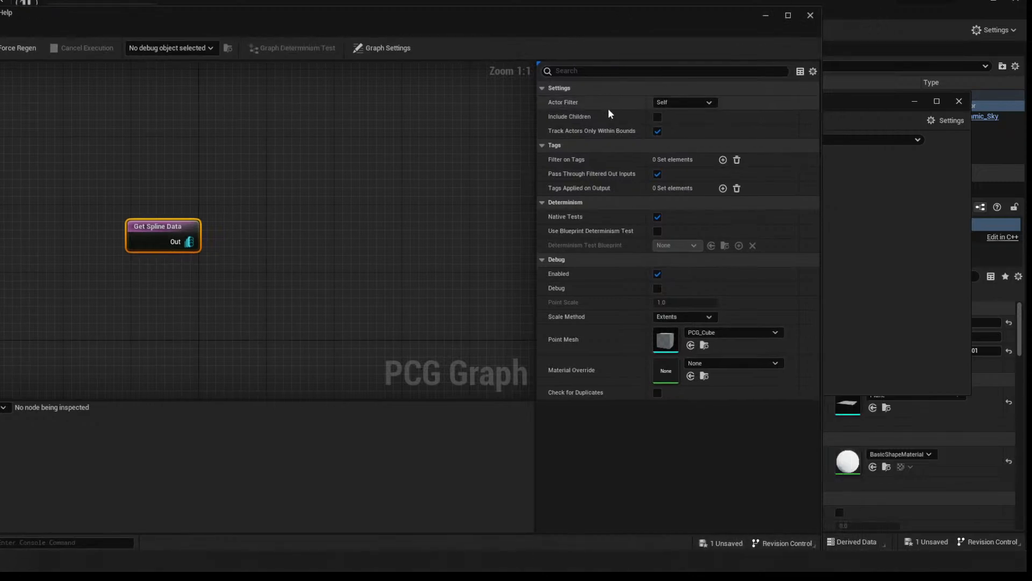
# - Place a BP_PCG_Myvolume actor on the level's floor plane and adjust its position
pyautogui.moveTo(205, 32); pyautogui.dragTo(390, 385)
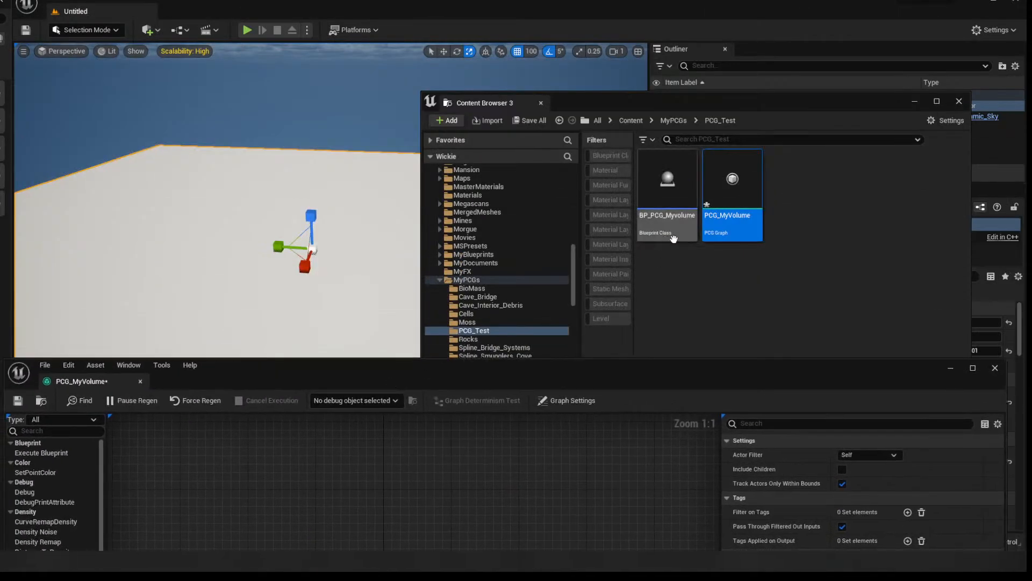
pyautogui.moveTo(665, 236); pyautogui.dragTo(252, 295)
pyautogui.moveTo(252, 295); pyautogui.dragTo(252, 295, button='right')
pyautogui.press('w')
pyautogui.moveTo(253, 267); pyautogui.dragTo(344, 284)
pyautogui.moveTo(277, 368); pyautogui.dragTo(318, 54)
# - Add a Spline Sampler node fed by the Get Spline Data output and line it up beside that node
pyautogui.moveTo(447, 260); pyautogui.dragTo(333, 225, button='right')
pyautogui.moveTo(306, 224); pyautogui.dragTo(382, 227)
pyautogui.write('spline')
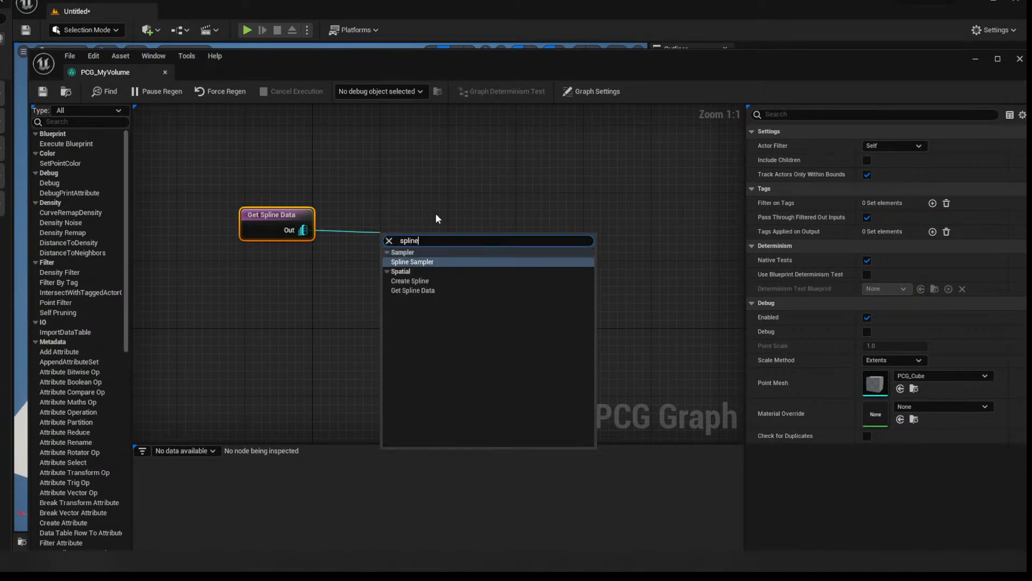
pyautogui.click(427, 263)
pyautogui.moveTo(436, 238); pyautogui.dragTo(443, 215)
pyautogui.moveTo(575, 205); pyautogui.dragTo(473, 227, button='right')
pyautogui.moveTo(366, 313); pyautogui.dragTo(368, 314)
# - Set the Spline Sampler's Dimension to On Interior
pyautogui.moveTo(872, 64); pyautogui.dragTo(844, 50)
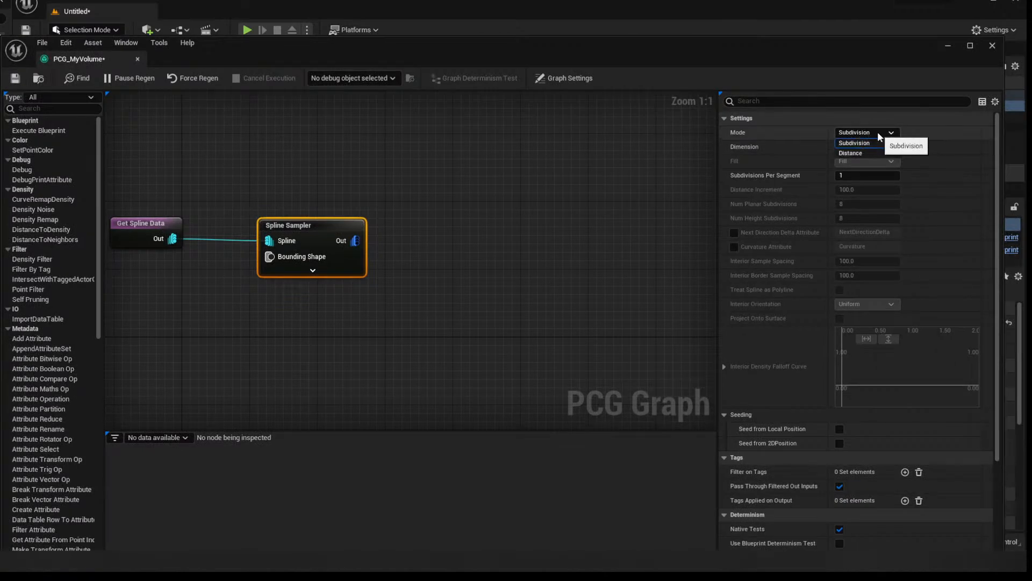
pyautogui.click(867, 146)
pyautogui.click(864, 204)
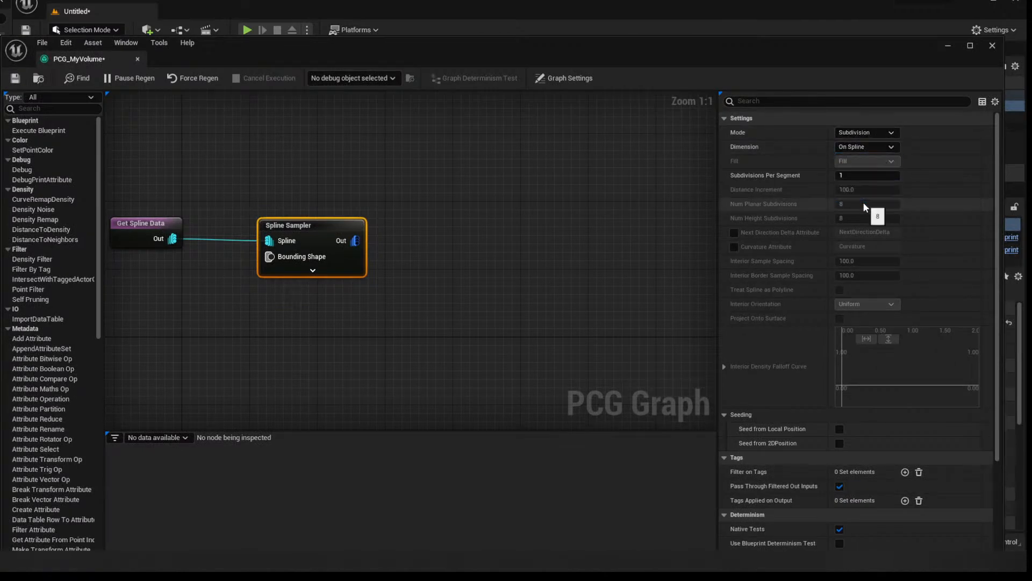
pyautogui.click(868, 148)
pyautogui.click(870, 198)
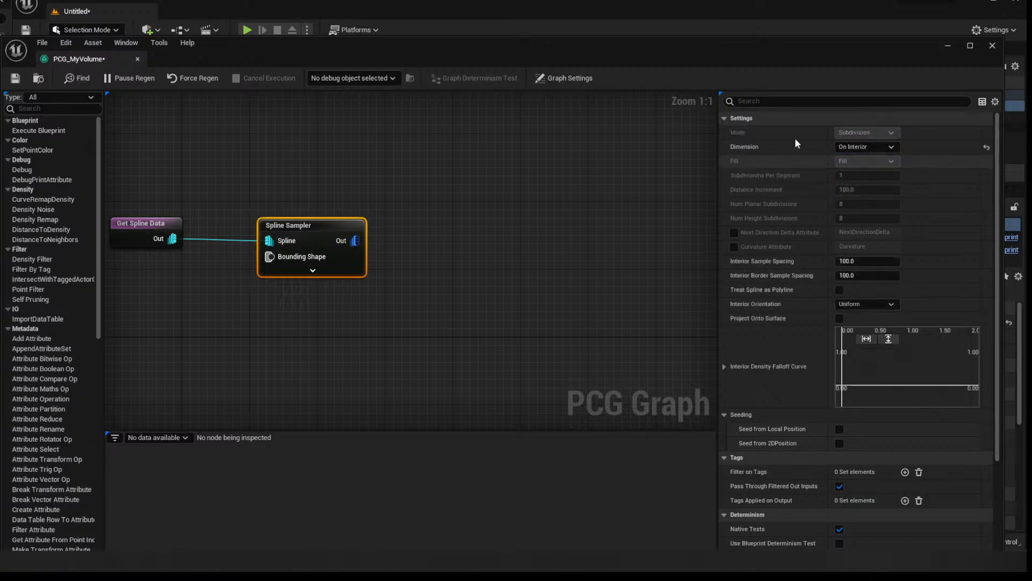
# - Save the graph, turn on debug display for the Spline Sampler node and inspect the volume in the level
pyautogui.moveTo(586, 49); pyautogui.dragTo(820, 67)
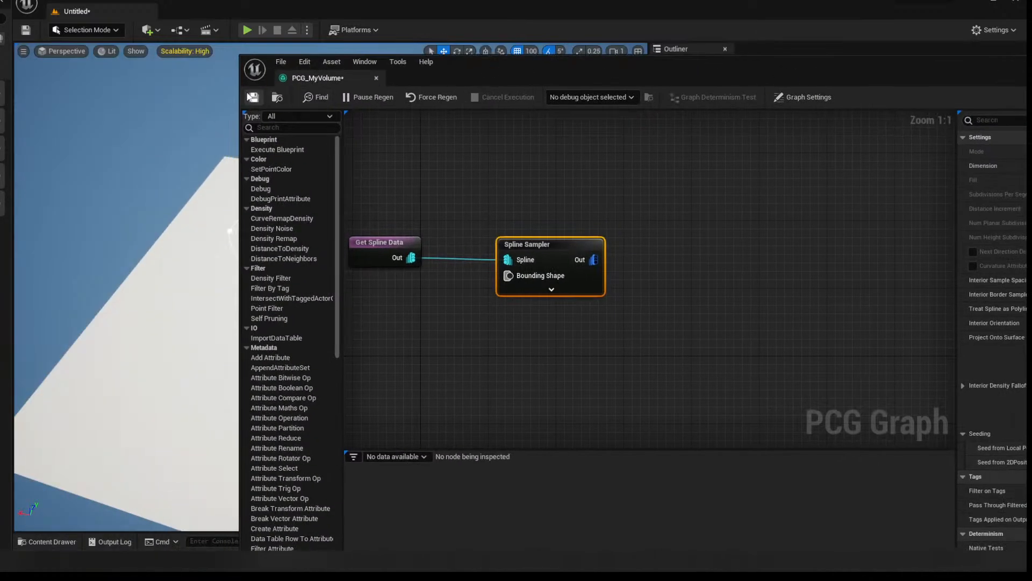
pyautogui.moveTo(532, 186); pyautogui.dragTo(496, 171, button='right')
pyautogui.moveTo(496, 172); pyautogui.dragTo(539, 285)
pyautogui.press('d')
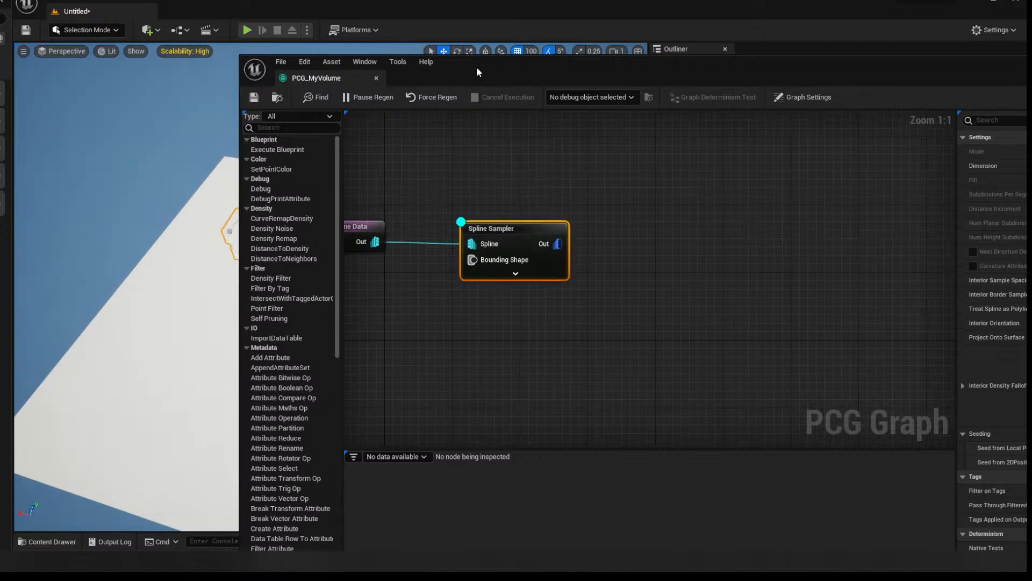
pyautogui.moveTo(476, 67); pyautogui.dragTo(734, 92)
pyautogui.moveTo(230, 305); pyautogui.dragTo(203, 316, button='right')
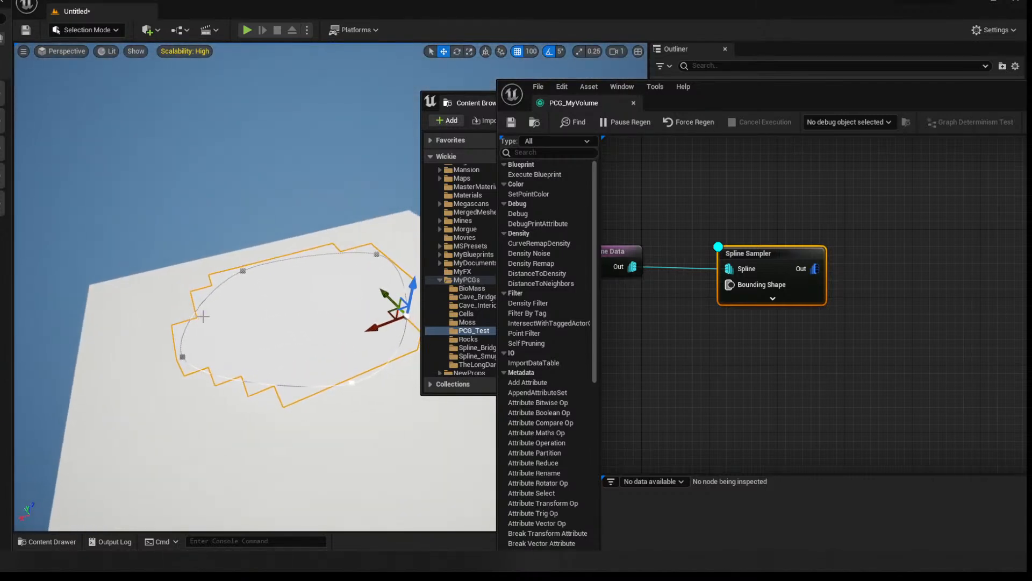
# - Add a Static Mesh Spawner node connected to the Spline Sampler's output
pyautogui.moveTo(772, 101); pyautogui.dragTo(293, 71)
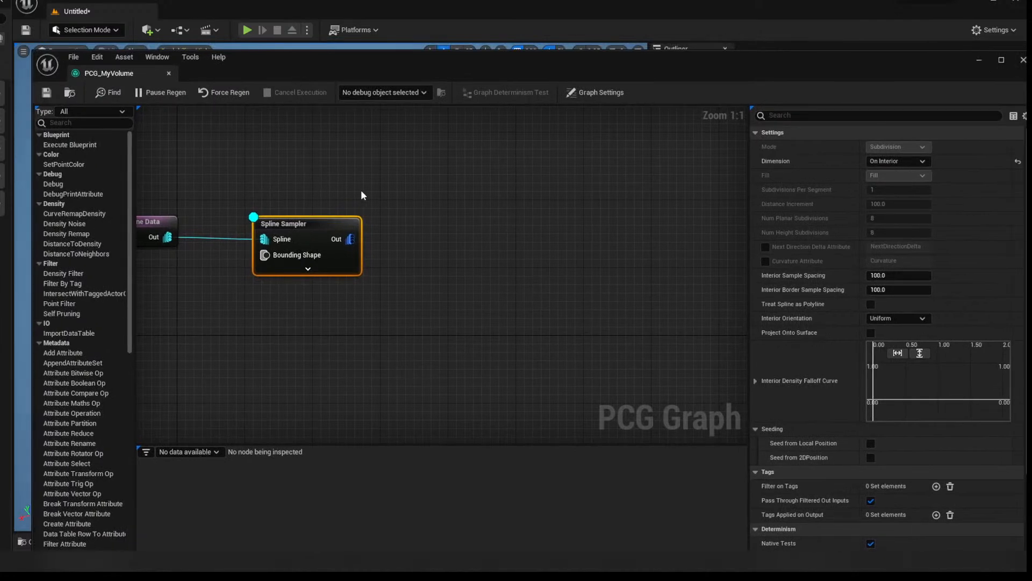
pyautogui.moveTo(290, 169); pyautogui.dragTo(307, 163, button='right')
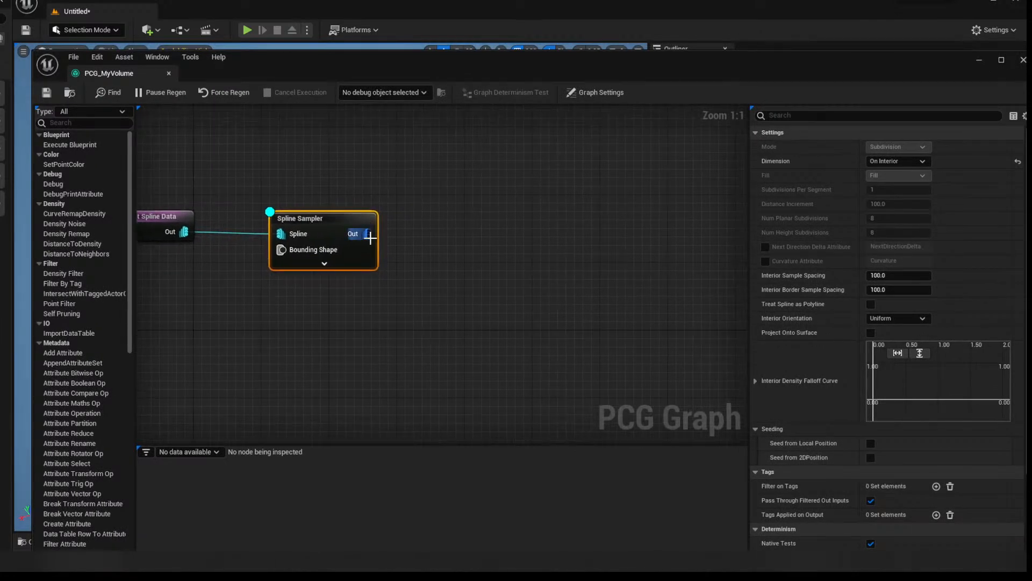
pyautogui.moveTo(370, 237); pyautogui.dragTo(463, 235)
pyautogui.write('gene')
pyautogui.press('BackSpace')
pyautogui.press('BackSpace')
pyautogui.press('BackSpace')
pyautogui.press('BackSpace')
pyautogui.write('mesh')
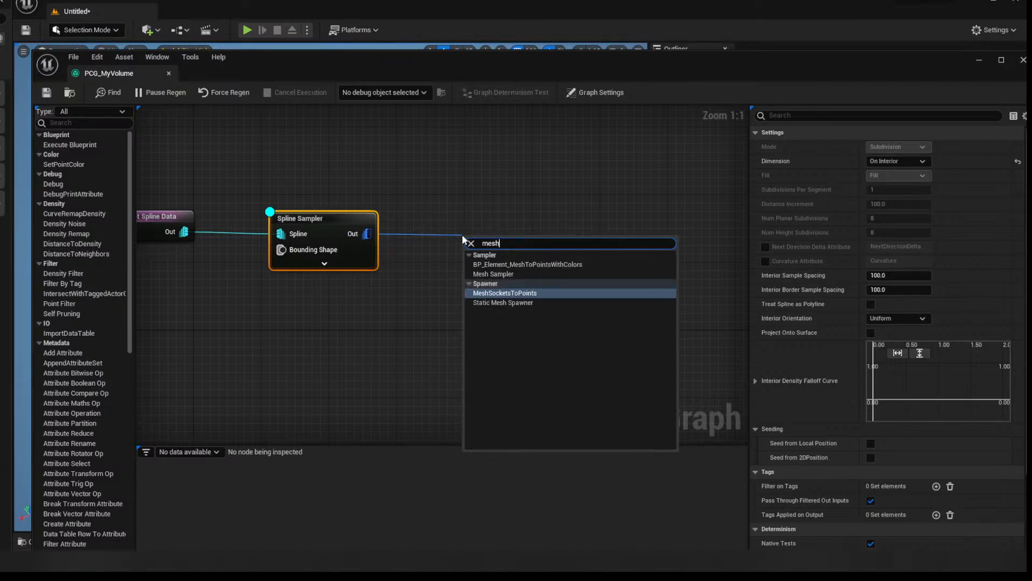
pyautogui.click(498, 303)
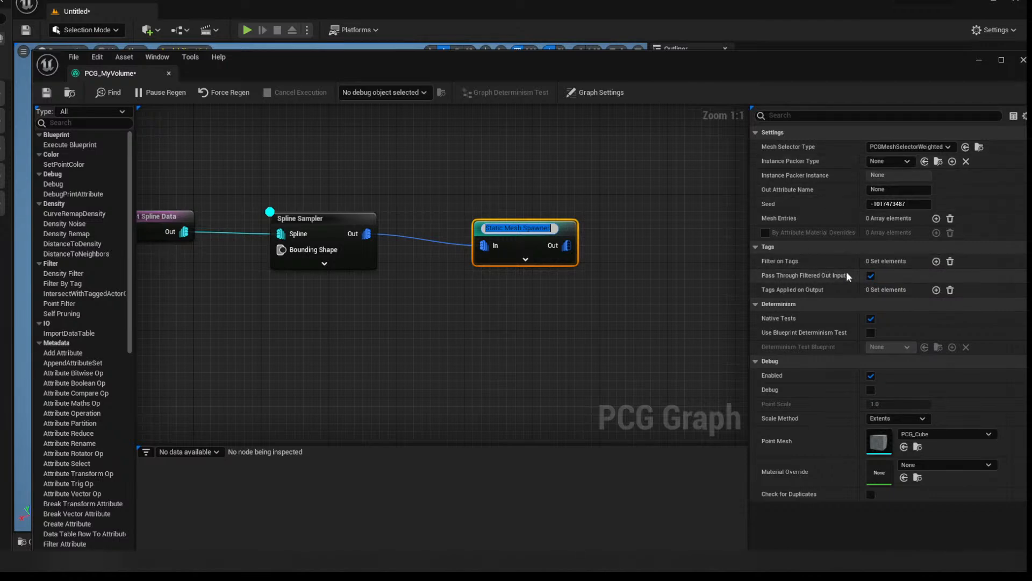
# - Add two mesh entries to the Static Mesh Spawner and assign Aset_rock_granite_L_qdzhq_LOD0 as the static mesh of Index 1
pyautogui.click(936, 219)
pyautogui.click(936, 218)
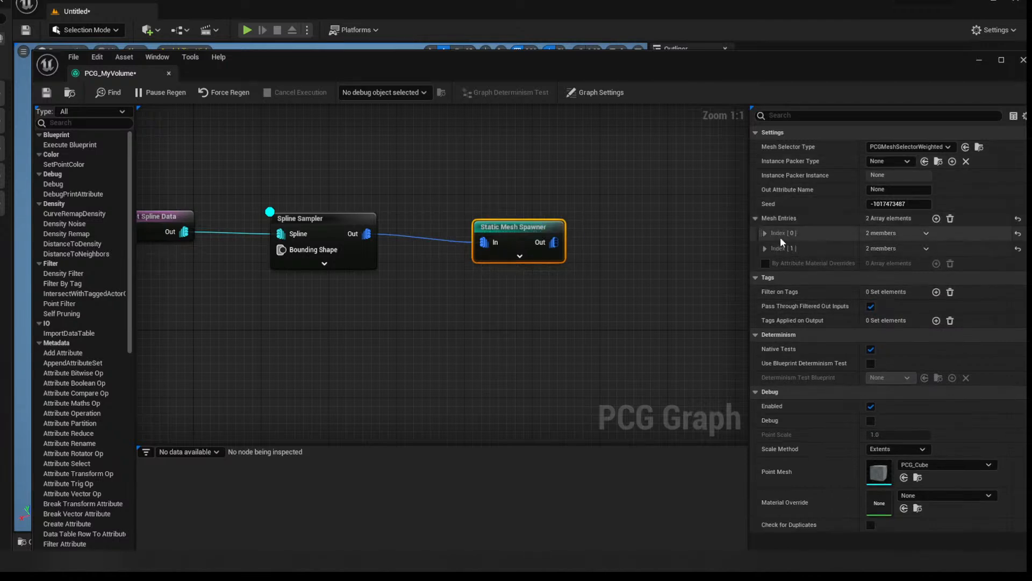
pyautogui.click(765, 249)
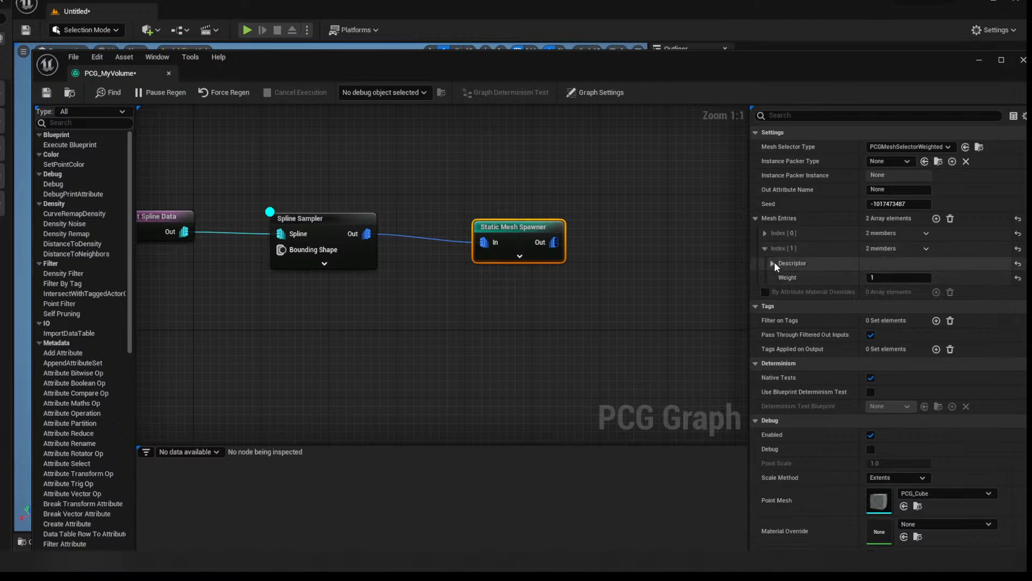
pyautogui.click(773, 264)
pyautogui.click(916, 294)
pyautogui.write('rock')
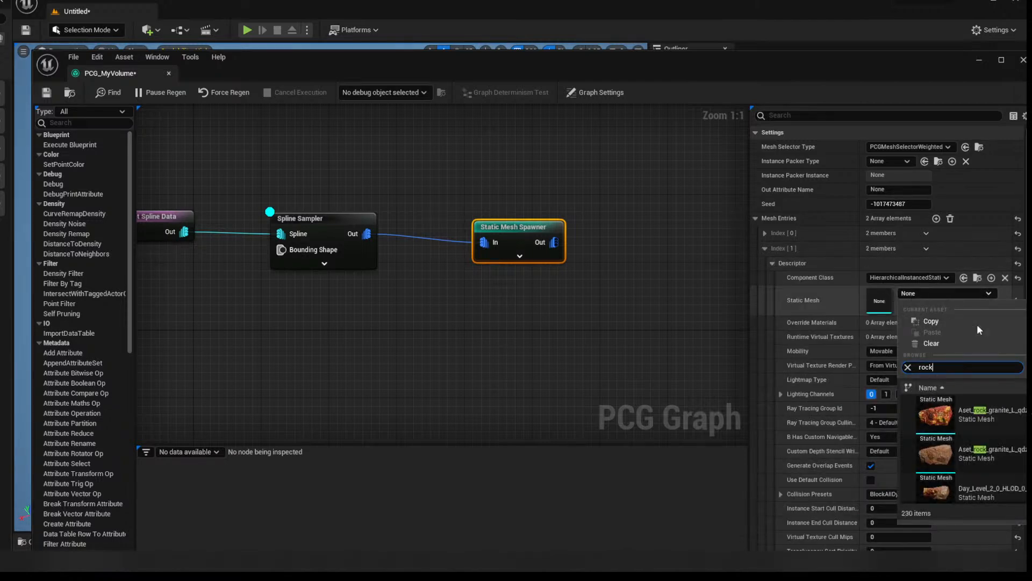
pyautogui.click(934, 417)
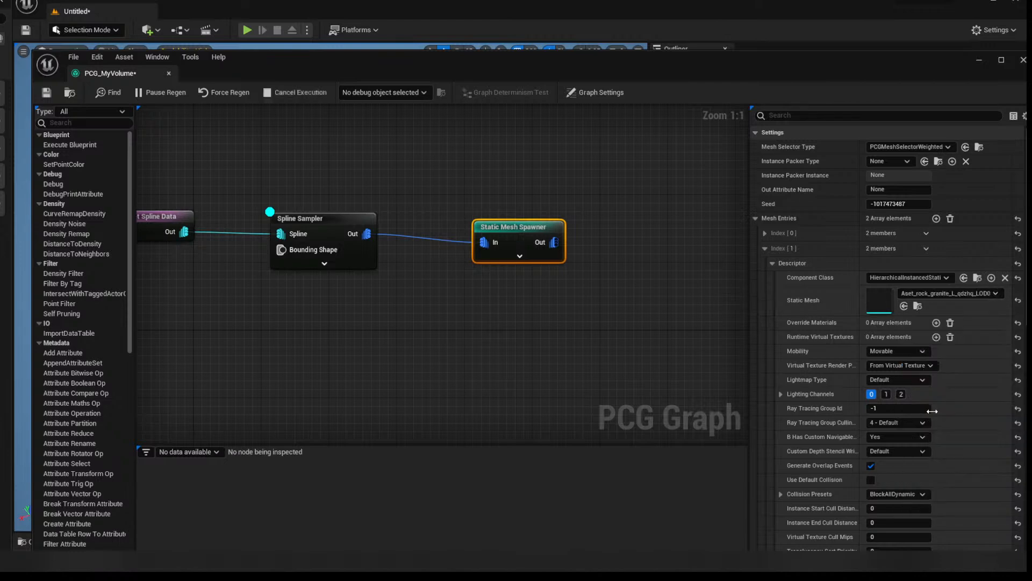
# - Assign S_Clovers_01 as the static mesh of mesh entry Index 0 and save the PCG graph
pyautogui.click(765, 233)
pyautogui.click(773, 248)
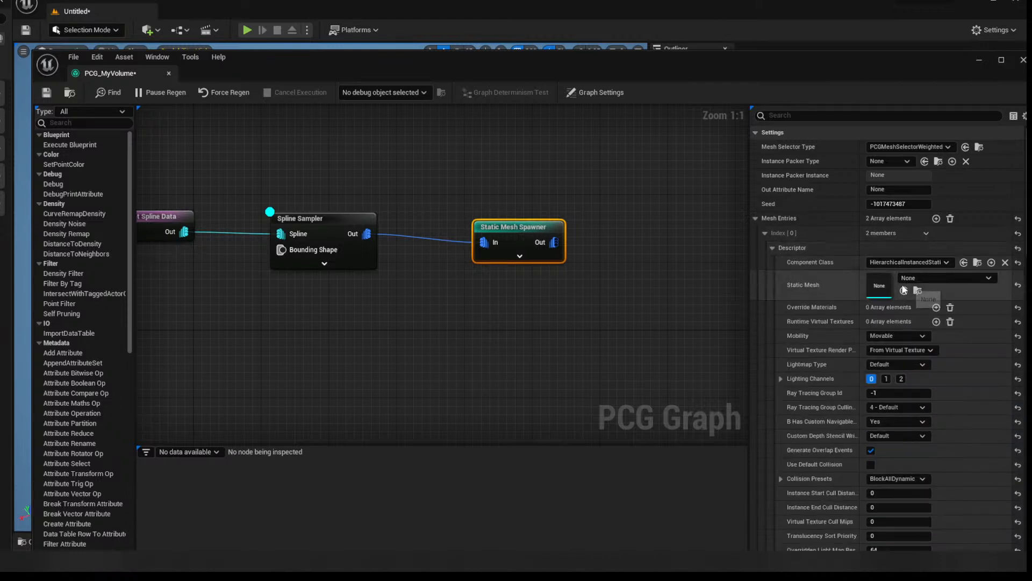
pyautogui.click(952, 278)
pyautogui.write('plate')
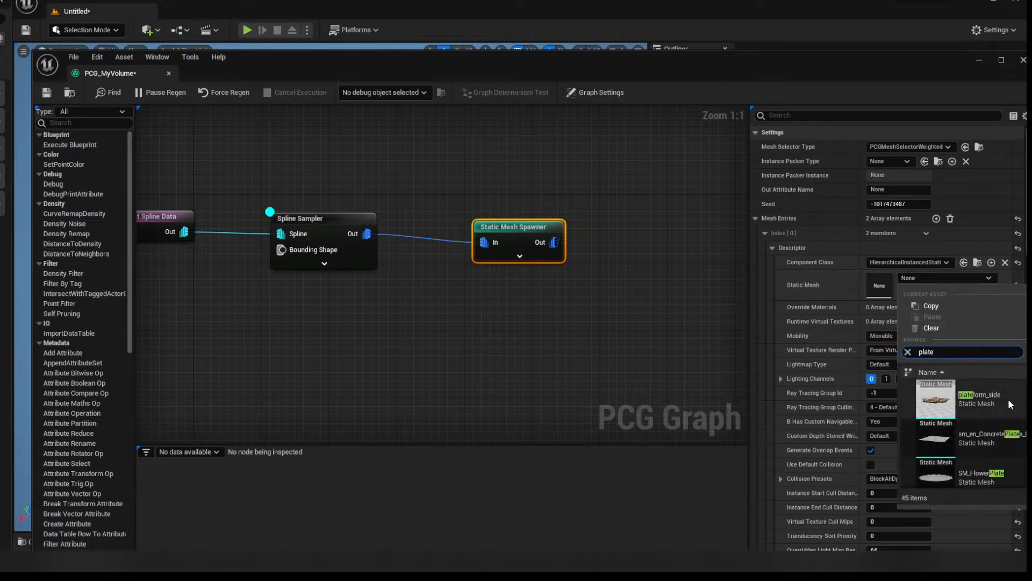
pyautogui.scroll(-1, 1012, 405)
pyautogui.scroll(-4, 1013, 412)
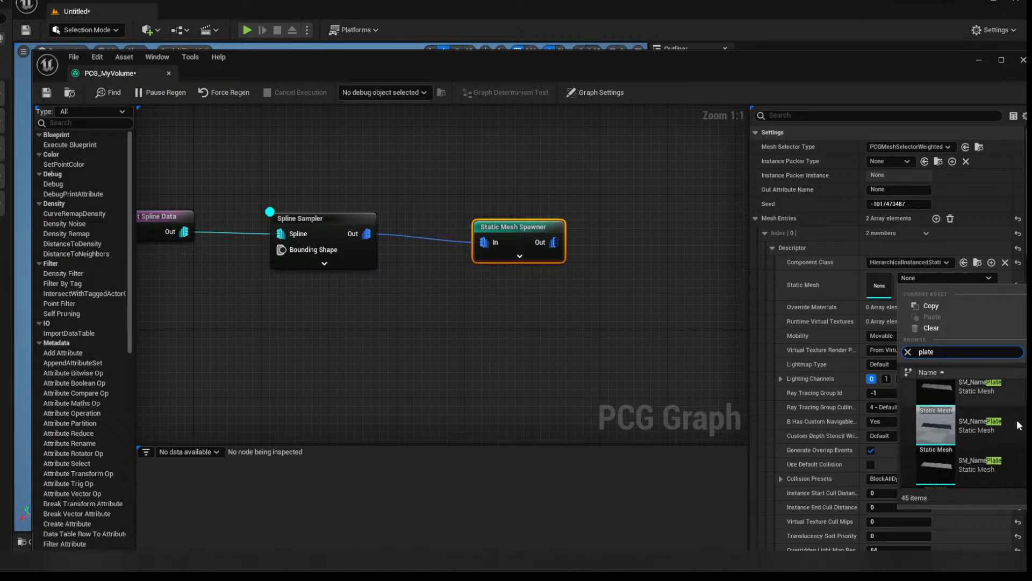
pyautogui.scroll(-2, 1018, 425)
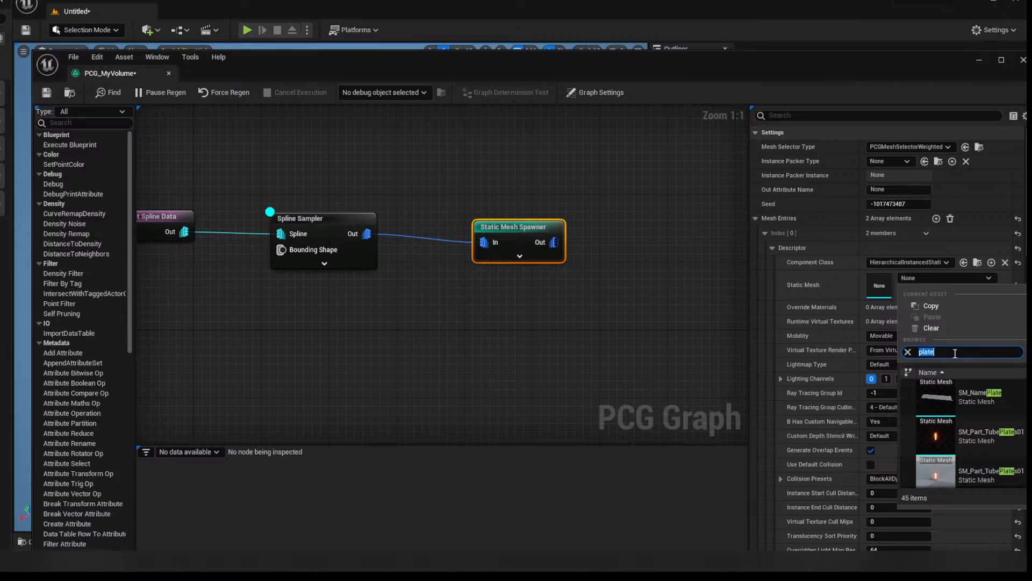
pyautogui.write('ppy')
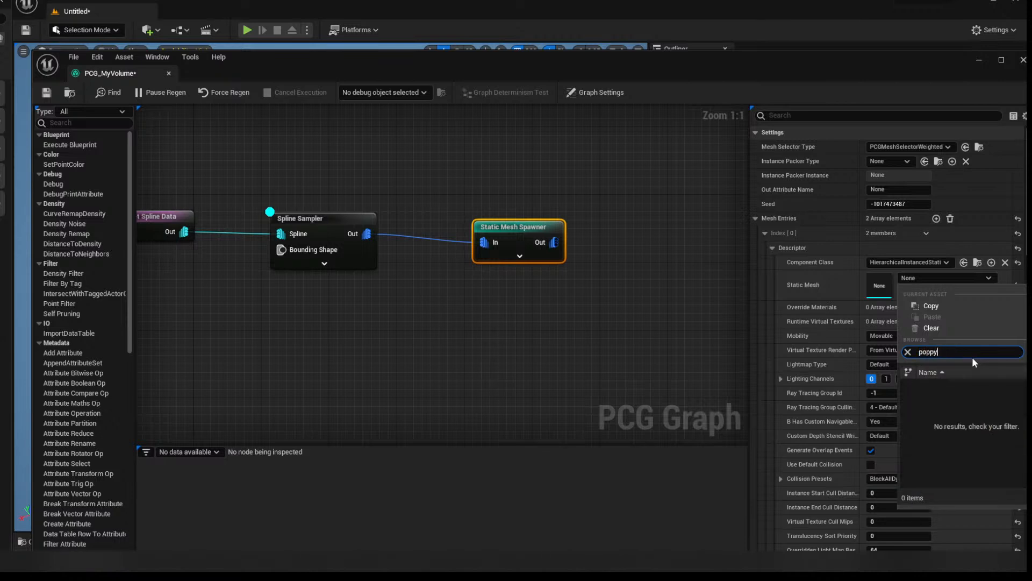
pyautogui.write('folia')
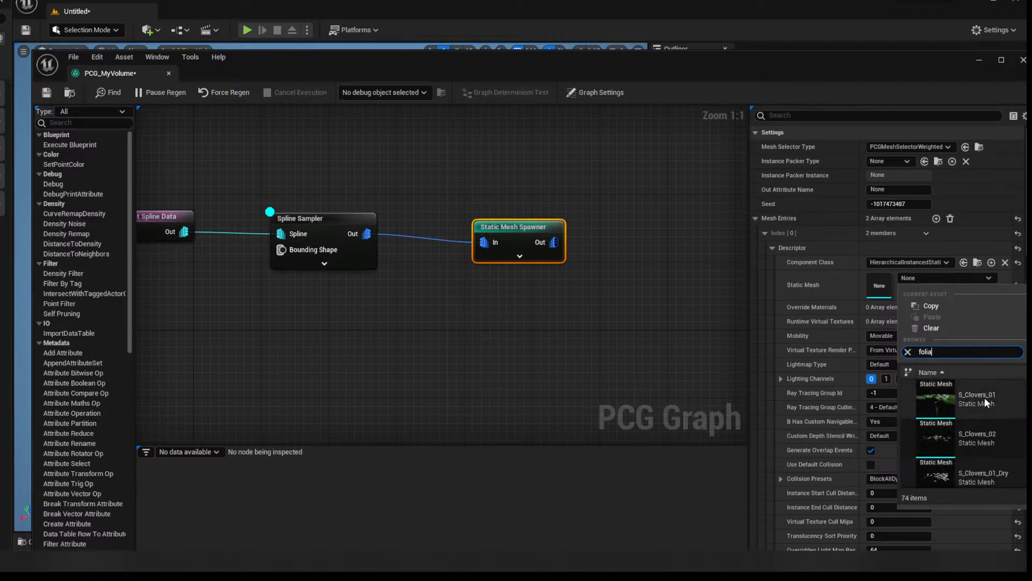
pyautogui.click(987, 403)
pyautogui.click(46, 92)
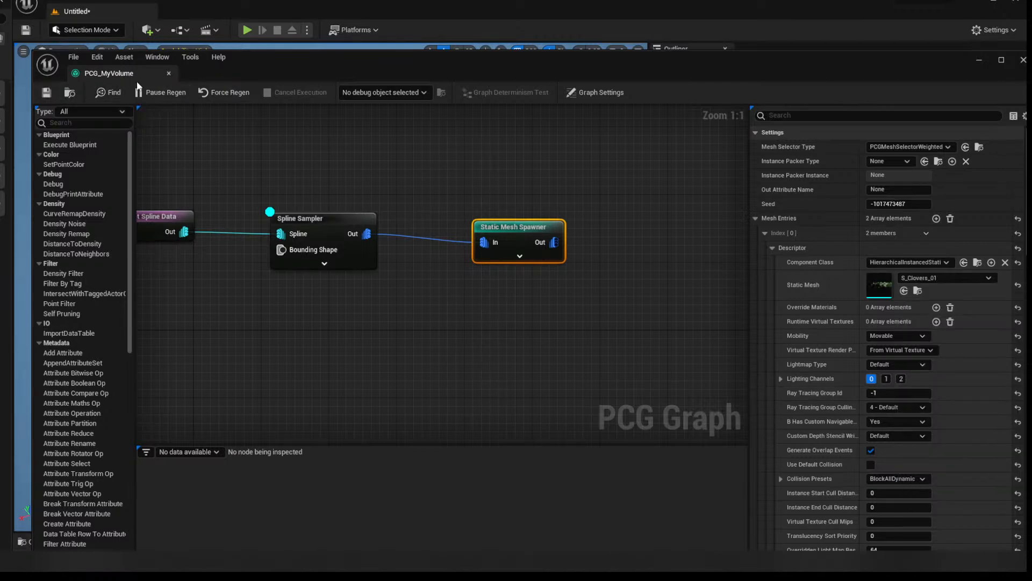
# - Reopen the PCG_MyVolume graph and turn off debug display for the Spline Sampler node
pyautogui.click(168, 73)
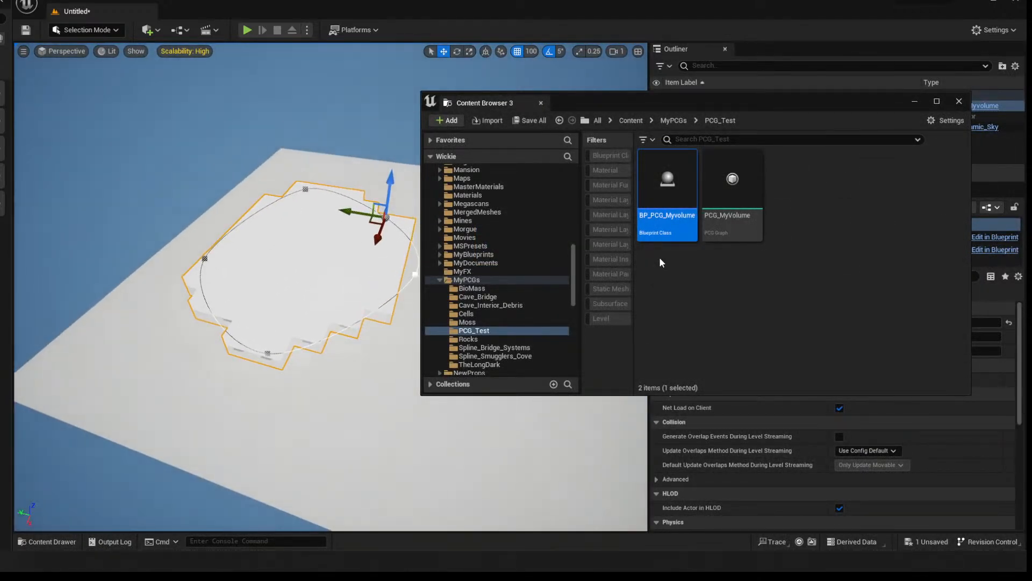
pyautogui.click(729, 226)
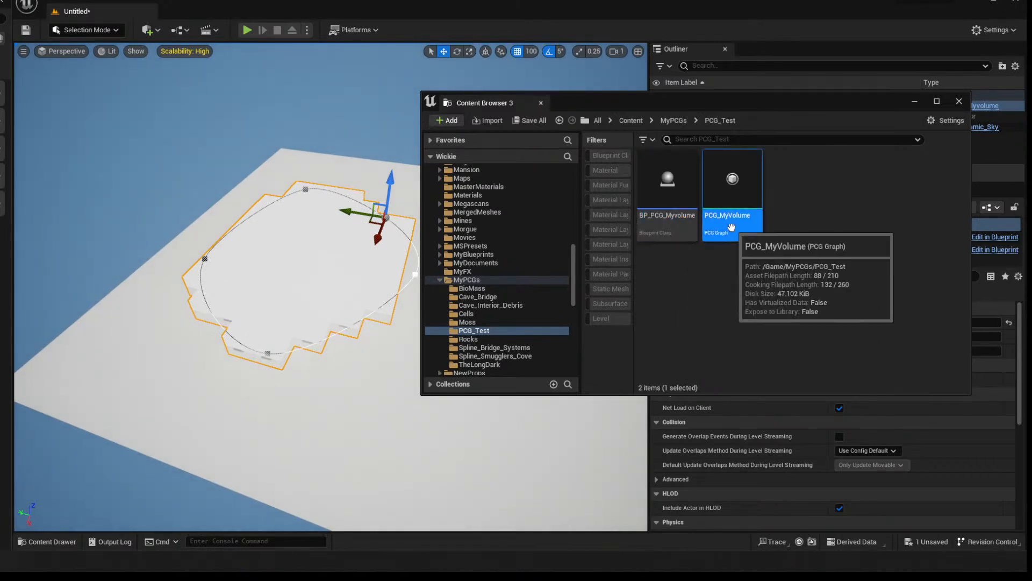
pyautogui.doubleClick(728, 226)
pyautogui.click(399, 220)
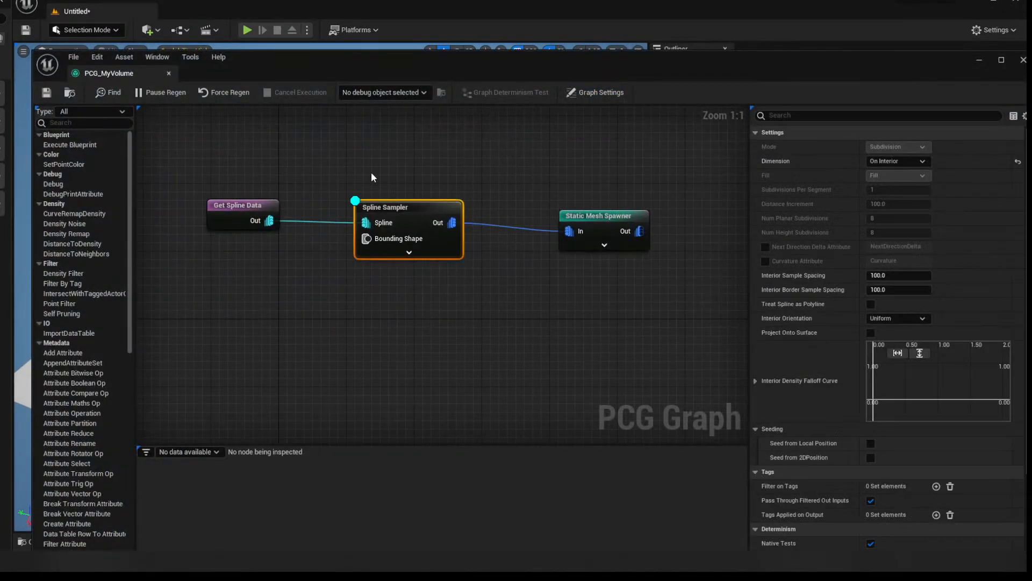
pyautogui.moveTo(355, 71); pyautogui.dragTo(849, 63)
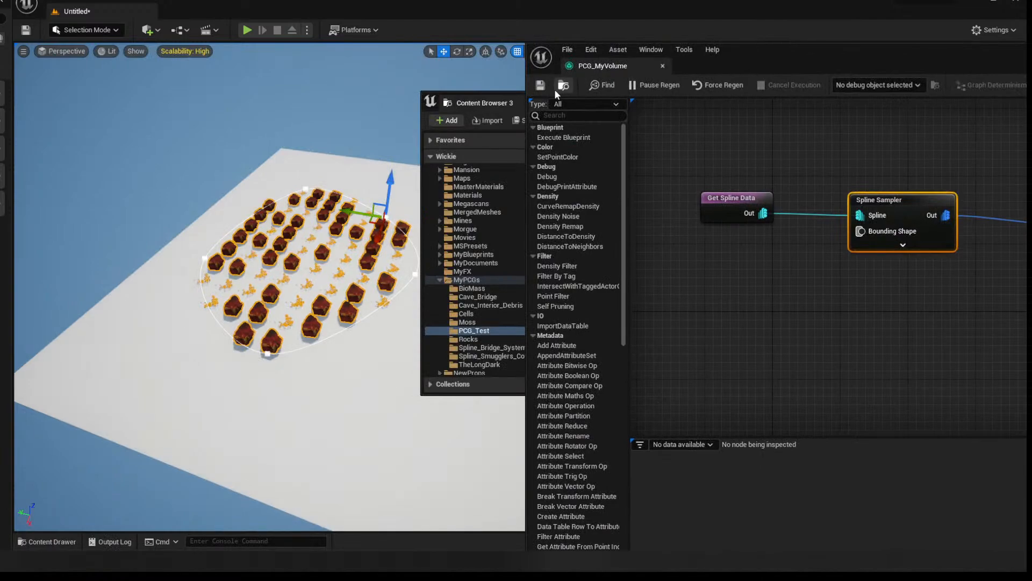
# - Inspect the rock and clover meshes spawned inside the spline in the level, closing the graph editor
pyautogui.moveTo(220, 380); pyautogui.dragTo(323, 339, button='right')
pyautogui.keyDown('alt'); pyautogui.moveTo(269, 334); pyautogui.dragTo(285, 296); pyautogui.keyUp('alt')
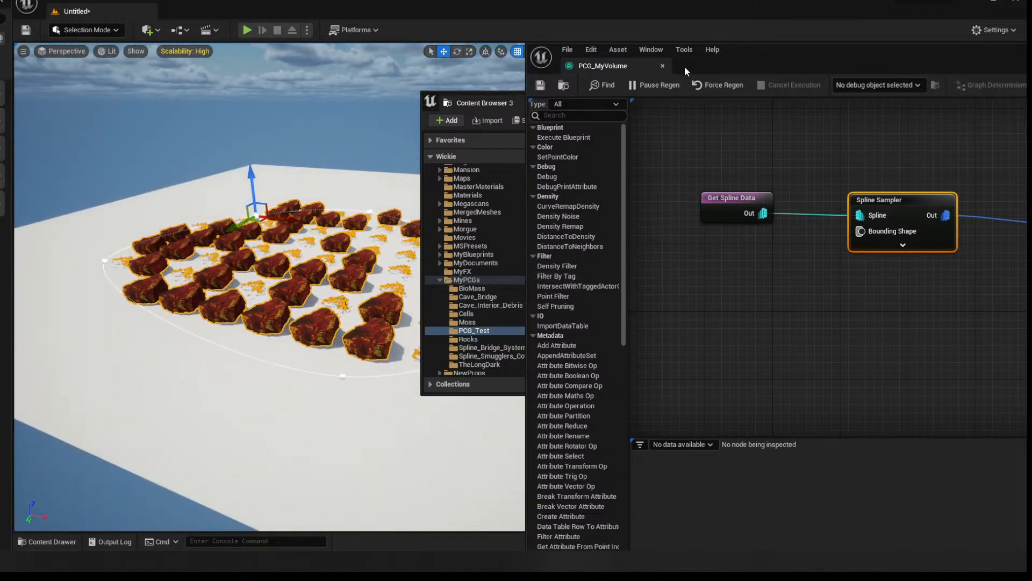
pyautogui.moveTo(685, 66); pyautogui.dragTo(509, 171)
pyautogui.click(463, 177)
pyautogui.moveTo(610, 96); pyautogui.dragTo(730, 290)
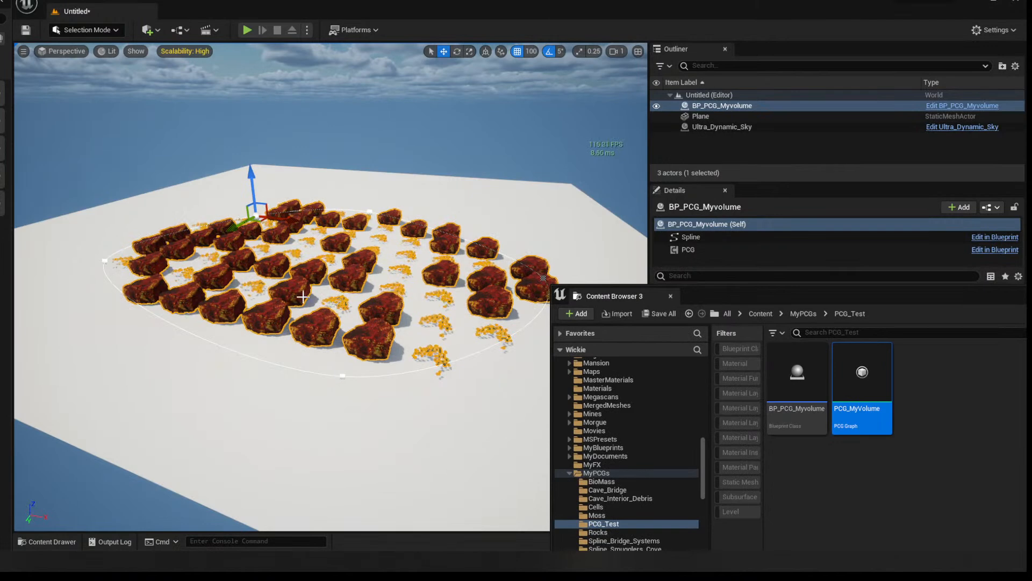
pyautogui.moveTo(330, 287); pyautogui.dragTo(312, 301, button='right')
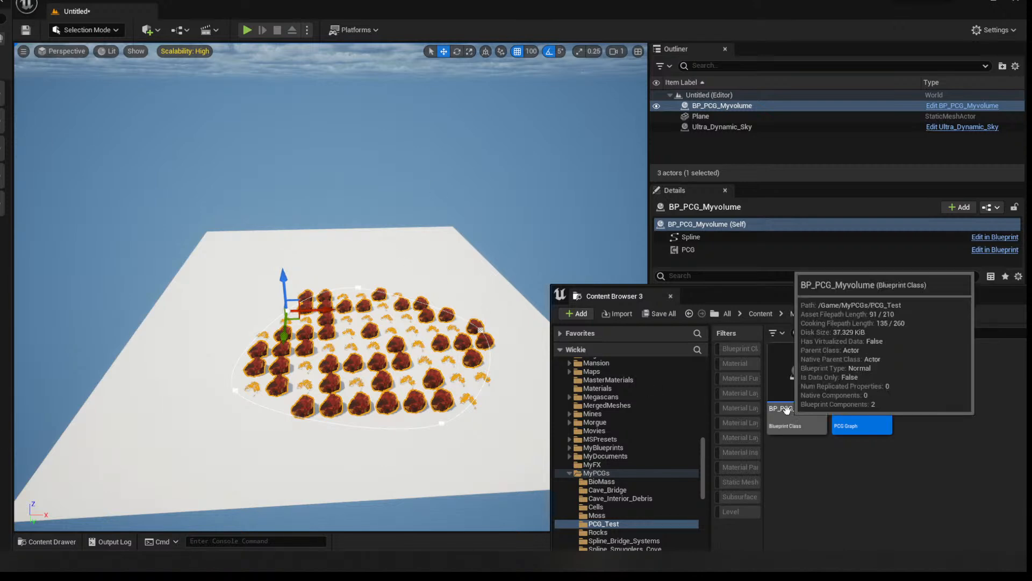
# - Place a second BP_PCG_Myvolume instance on the plane next to the existing volume
pyautogui.click(788, 411)
pyautogui.moveTo(254, 261); pyautogui.dragTo(230, 255)
pyautogui.moveTo(230, 254); pyautogui.dragTo(312, 280, button='right')
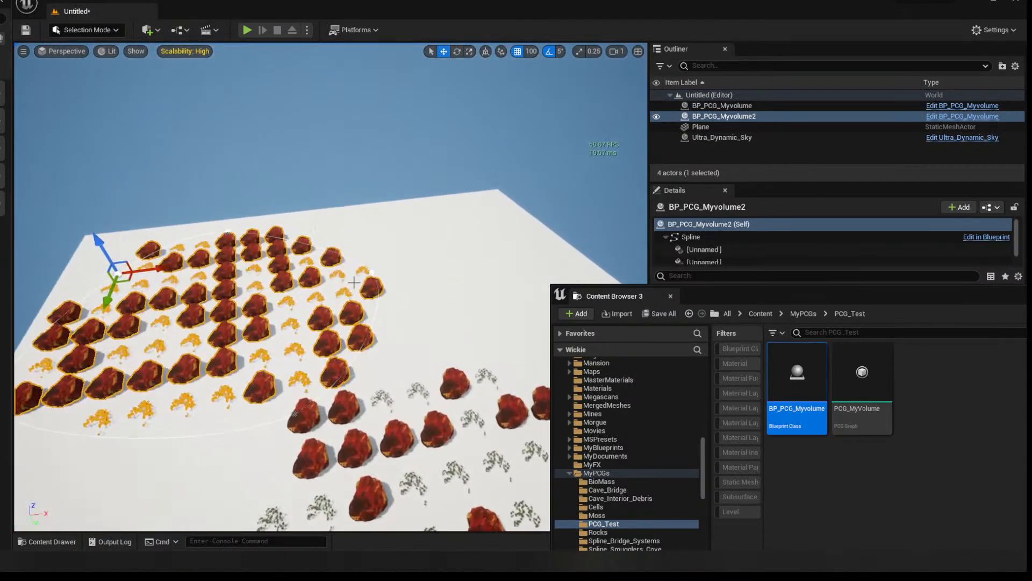
pyautogui.click(404, 264)
pyautogui.click(215, 290)
pyautogui.moveTo(217, 291); pyautogui.dragTo(237, 293, button='right')
pyautogui.moveTo(694, 289); pyautogui.dragTo(712, 236)
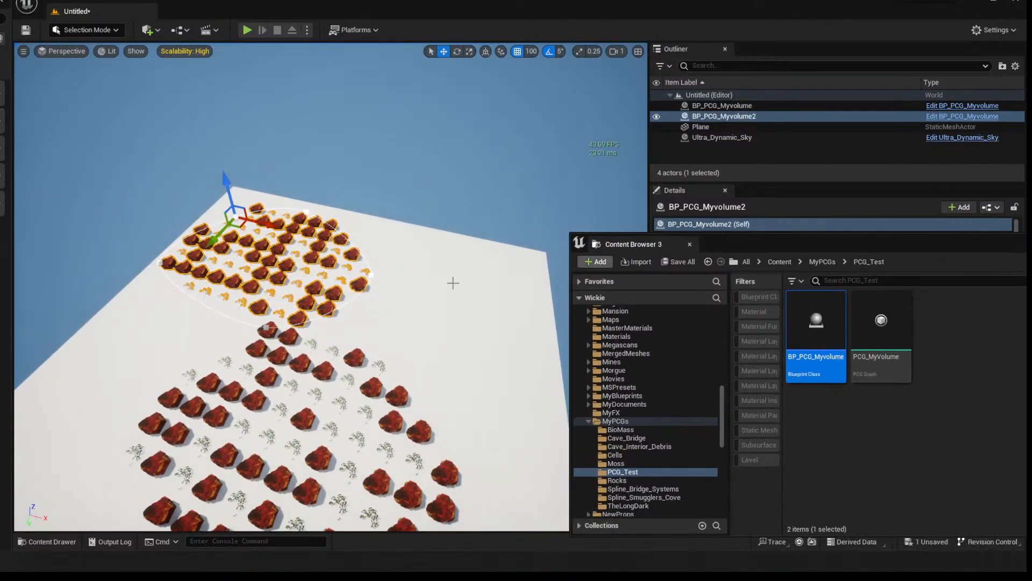
# - Reshape the second BP_PCG_Myvolume by pulling one of its outer spline points outward along the plane's edge
pyautogui.click(158, 262)
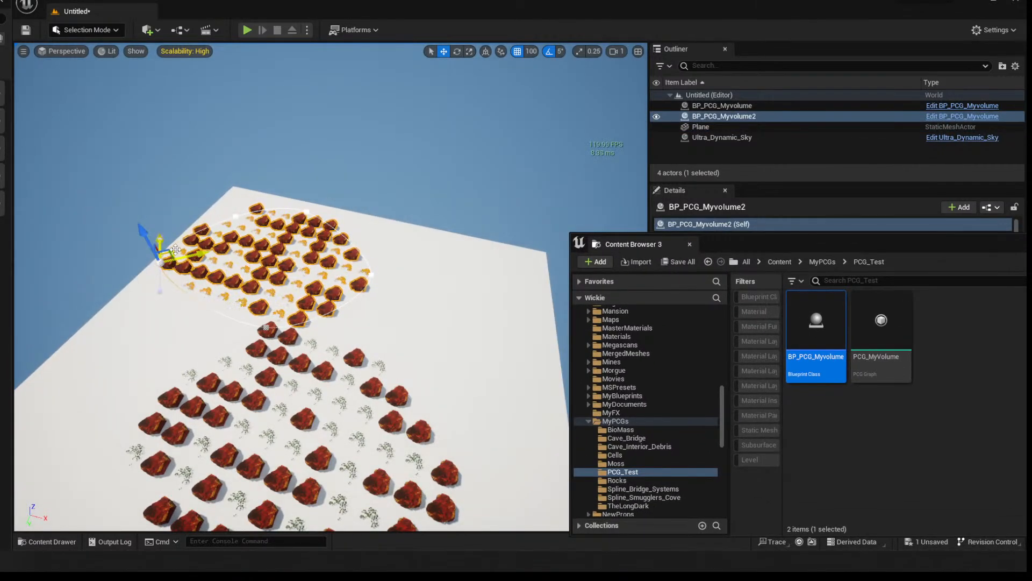
pyautogui.moveTo(132, 299); pyautogui.dragTo(108, 351)
pyautogui.moveTo(108, 351); pyautogui.dragTo(75, 352, button='right')
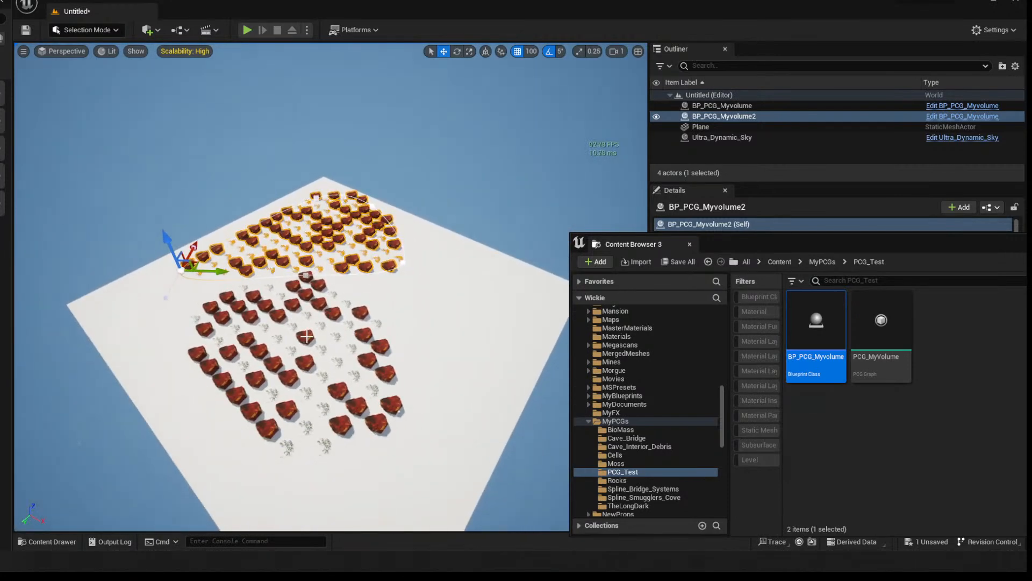
# - Delete both BP_PCG_Myvolume actors from the level and clear the Content Browser from view
pyautogui.click(306, 337)
pyautogui.press('Delete')
pyautogui.click(311, 262)
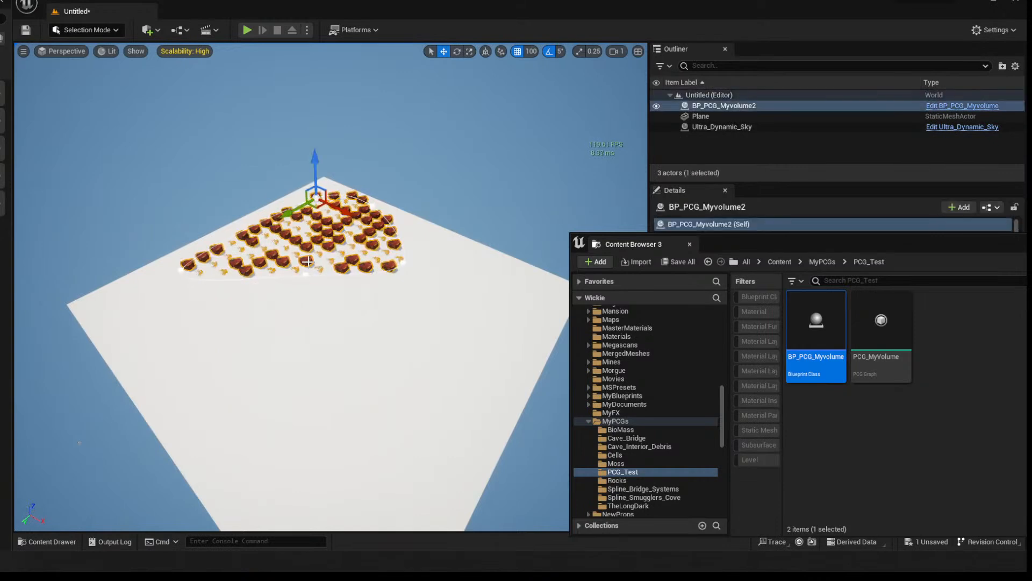
pyautogui.press('Delete')
pyautogui.moveTo(633, 245); pyautogui.dragTo(869, 245)
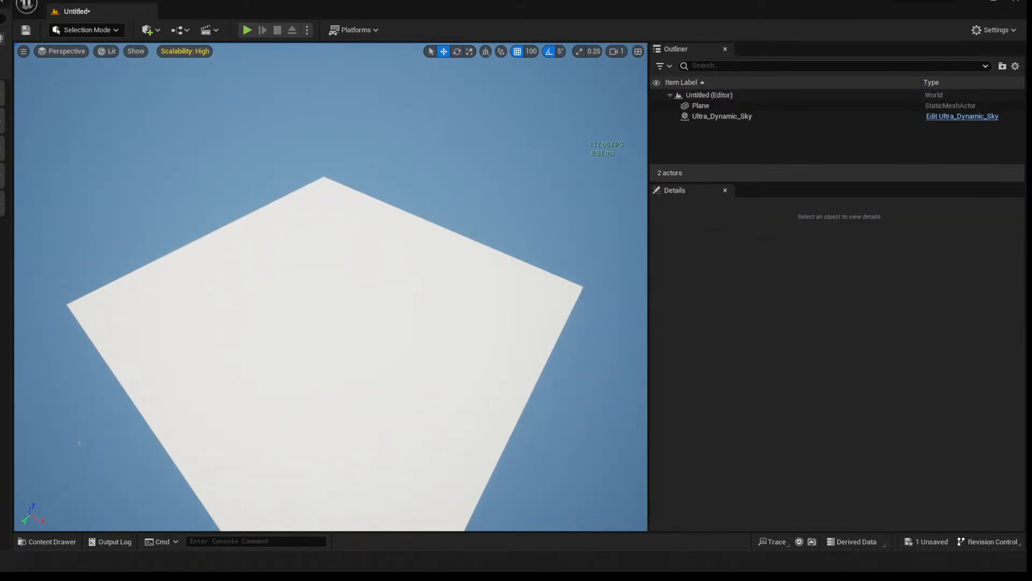
# - Examine the Density Noise, Density Filter, Transform Points and Static Mesh Spawner settings in the PCG_Interior_Cave_Rocks graph
pyautogui.doubleClick(755, 168)
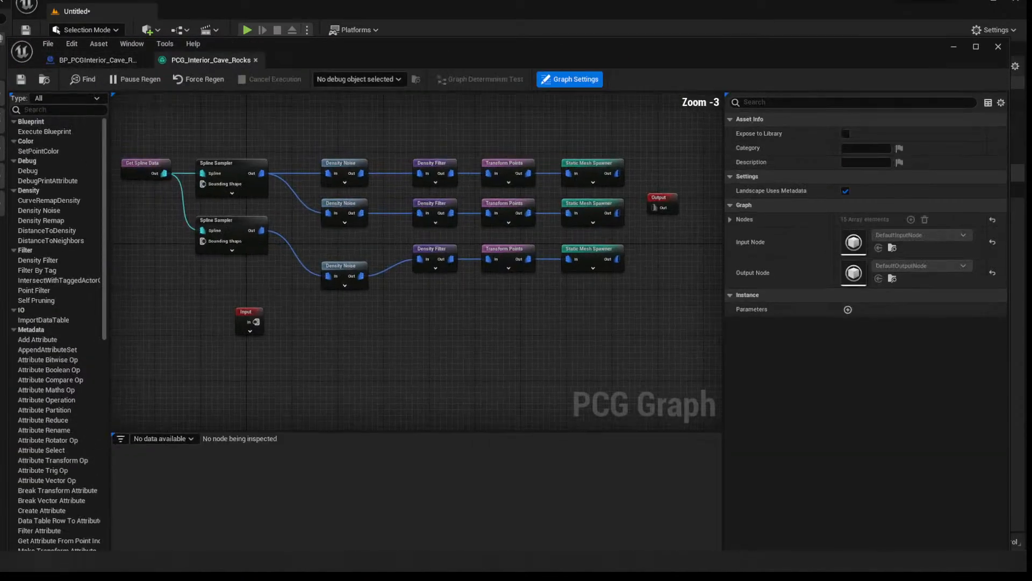
pyautogui.moveTo(356, 151)
pyautogui.mouseDown(button='right')
pyautogui.moveTo(373, 166)
pyautogui.moveTo(331, 159)
pyautogui.moveTo(341, 163)
pyautogui.mouseUp(button='right')
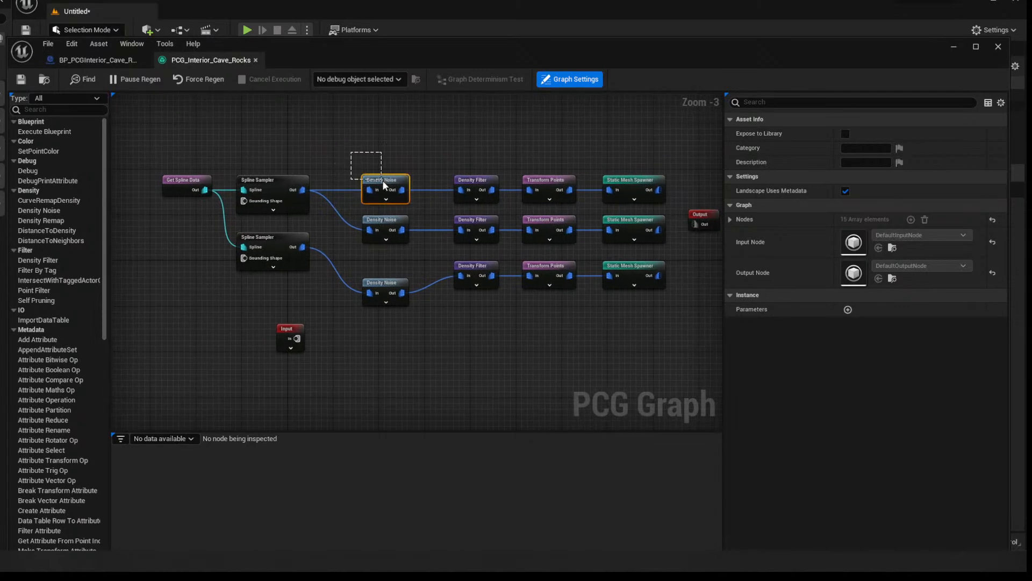
pyautogui.click(382, 181)
pyautogui.click(362, 233)
pyautogui.click(379, 183)
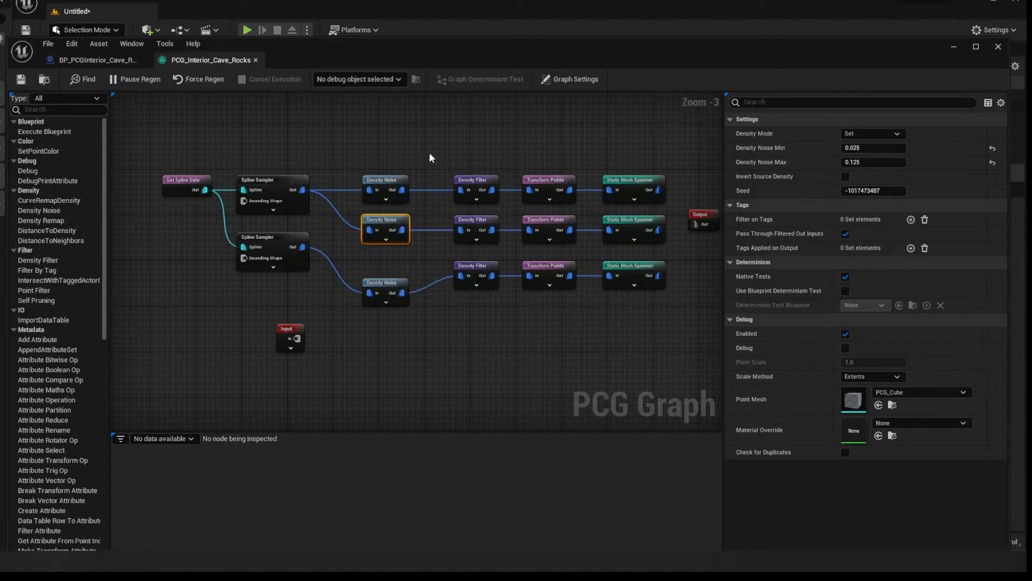
pyautogui.click(466, 197)
pyautogui.click(470, 230)
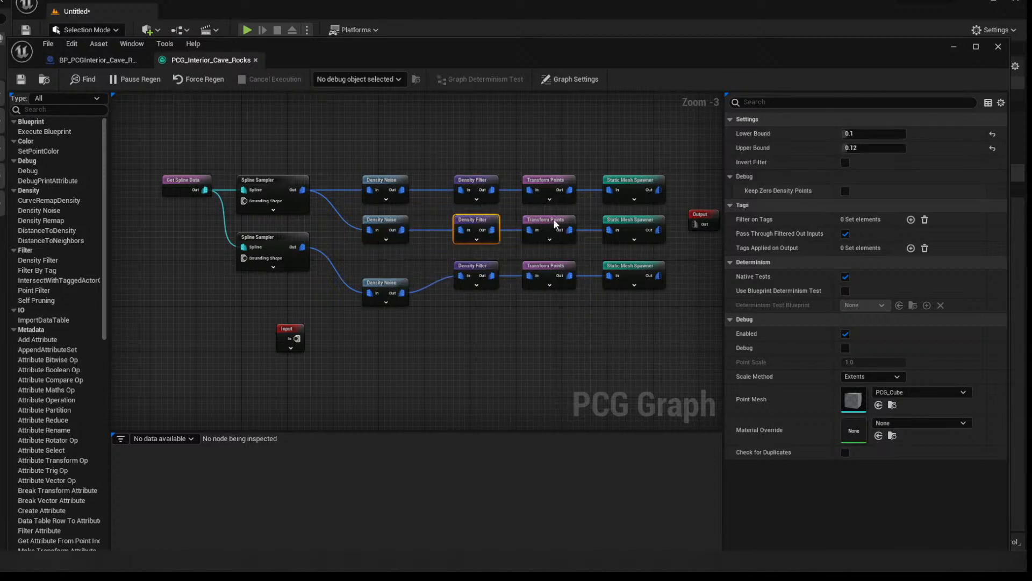
pyautogui.moveTo(553, 223); pyautogui.dragTo(451, 210, button='right')
pyautogui.click(442, 173)
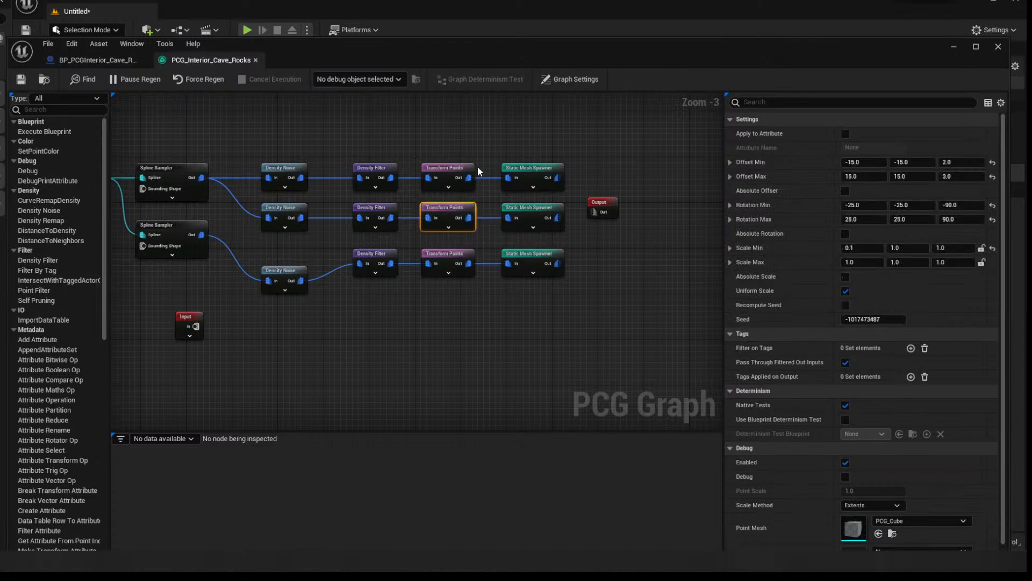
pyautogui.click(511, 178)
pyautogui.click(506, 208)
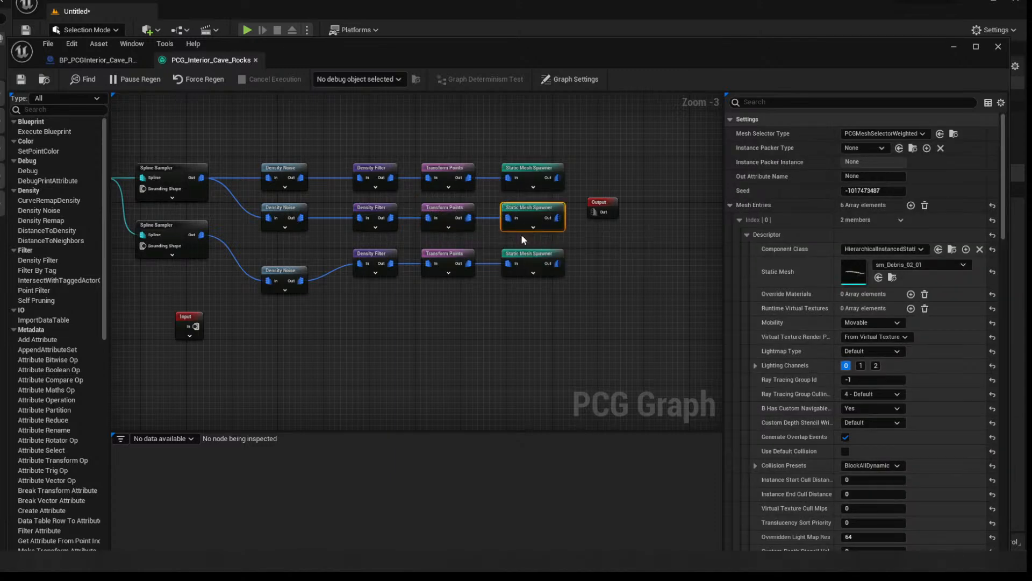
# - View the BP_PCGInterior_Cave_Rocks Blueprint with its Spline and PCG components, and close its editor
pyautogui.click(94, 60)
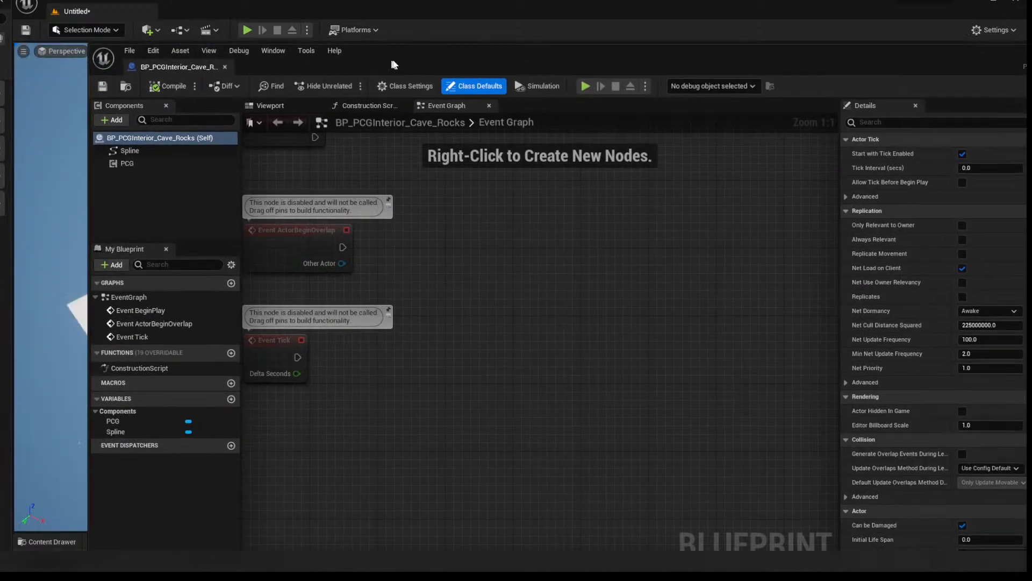
pyautogui.moveTo(394, 64); pyautogui.dragTo(420, 65)
pyautogui.click(250, 66)
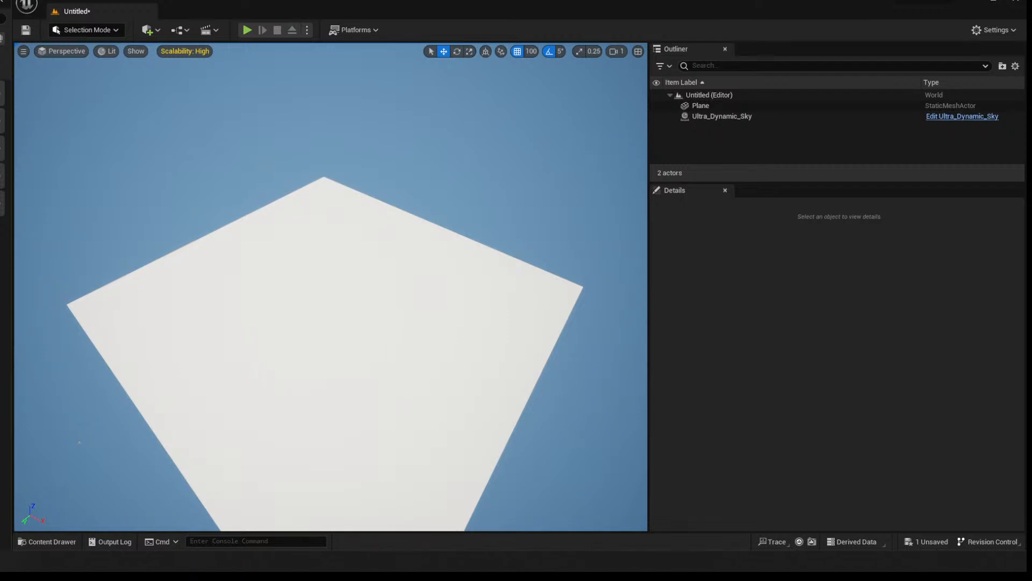
# - Place BP_PCGInterior_Cave_Rocks at the plane's far corner and stretch its spline along both adjoining edges
pyautogui.moveTo(325, 225); pyautogui.dragTo(136, 293)
pyautogui.click(280, 231)
pyautogui.click(368, 226)
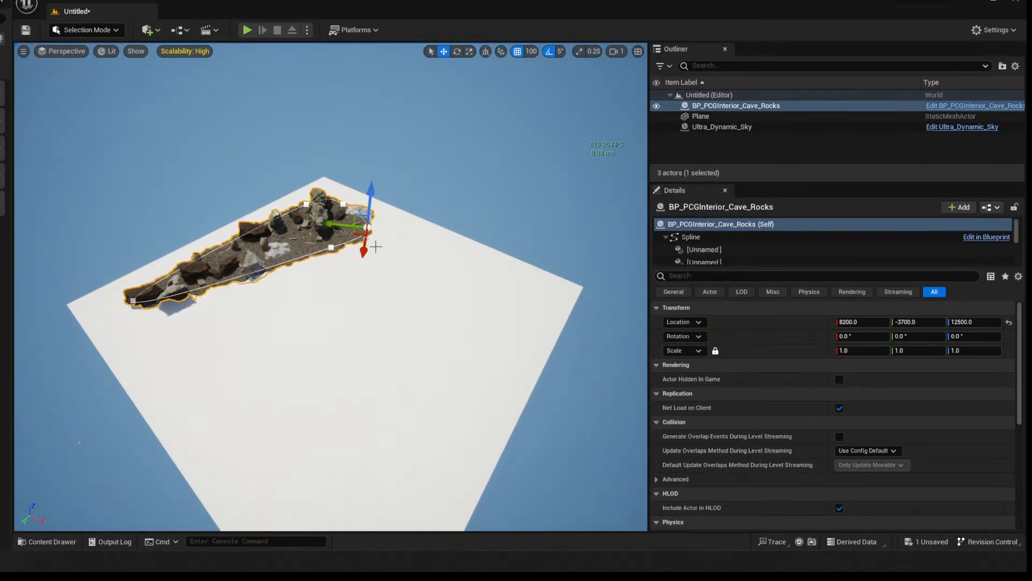
pyautogui.keyDown('alt'); pyautogui.moveTo(354, 231); pyautogui.dragTo(508, 299); pyautogui.keyUp('alt')
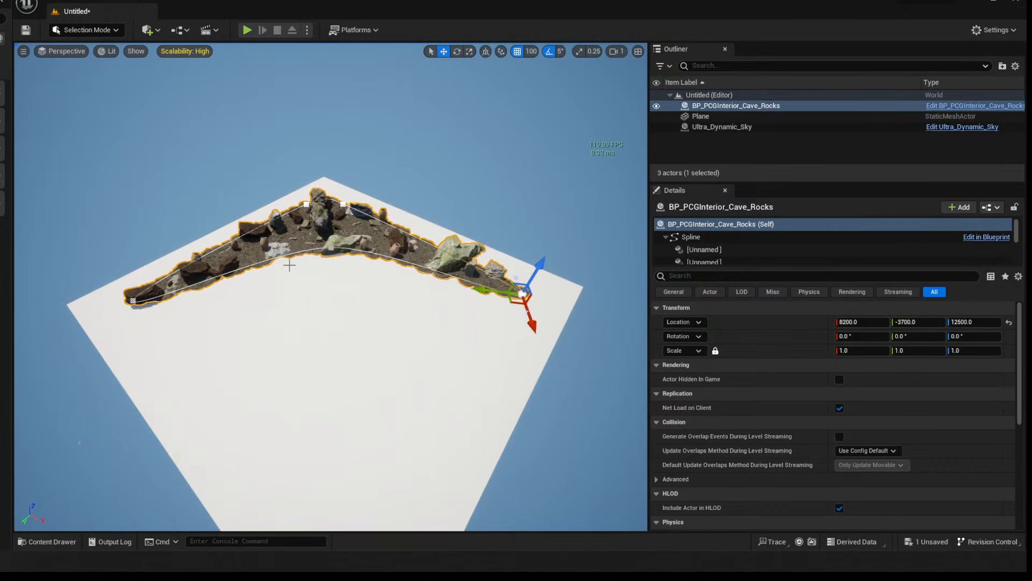
# - Move the inner middle spline point of the cave rocks volume toward the plane's centre to widen the corner area
pyautogui.click(333, 246)
pyautogui.moveTo(325, 223); pyautogui.dragTo(349, 228, button='right')
pyautogui.moveTo(368, 213); pyautogui.dragTo(381, 230)
pyautogui.moveTo(381, 229); pyautogui.dragTo(463, 240, button='right')
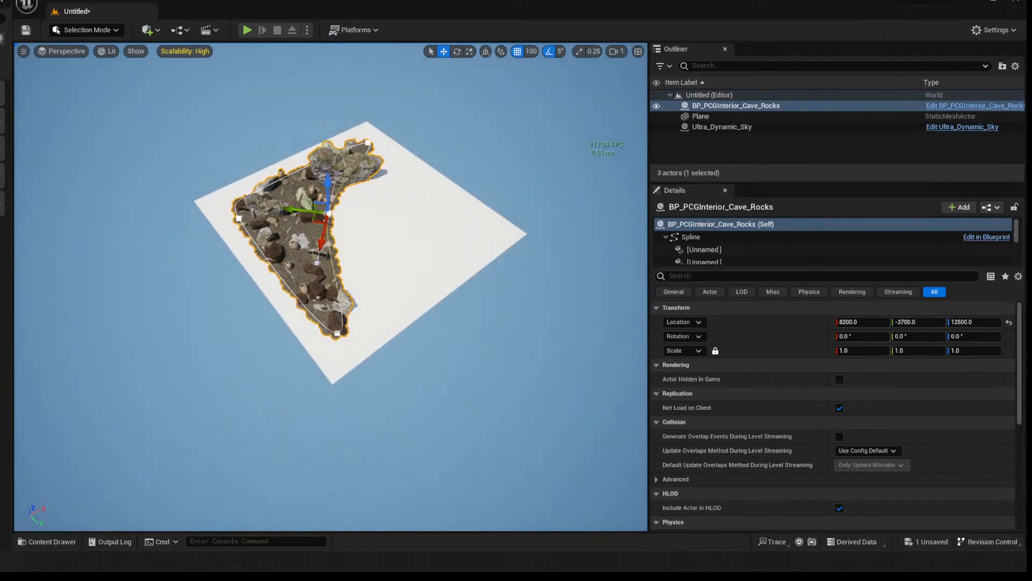
# - Place the BP_PCGInterior_Cave_Rocks_2 volume on the plane's open area and pull two of its spline points outward
pyautogui.moveTo(450, 218); pyautogui.dragTo(451, 220)
pyautogui.moveTo(441, 198); pyautogui.dragTo(490, 193, button='right')
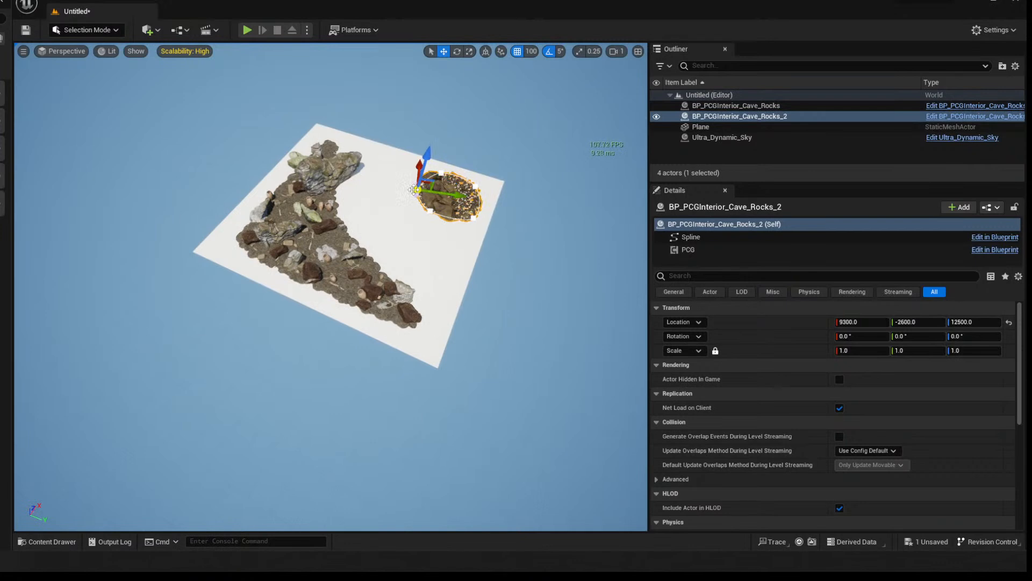
pyautogui.moveTo(422, 184); pyautogui.dragTo(381, 151)
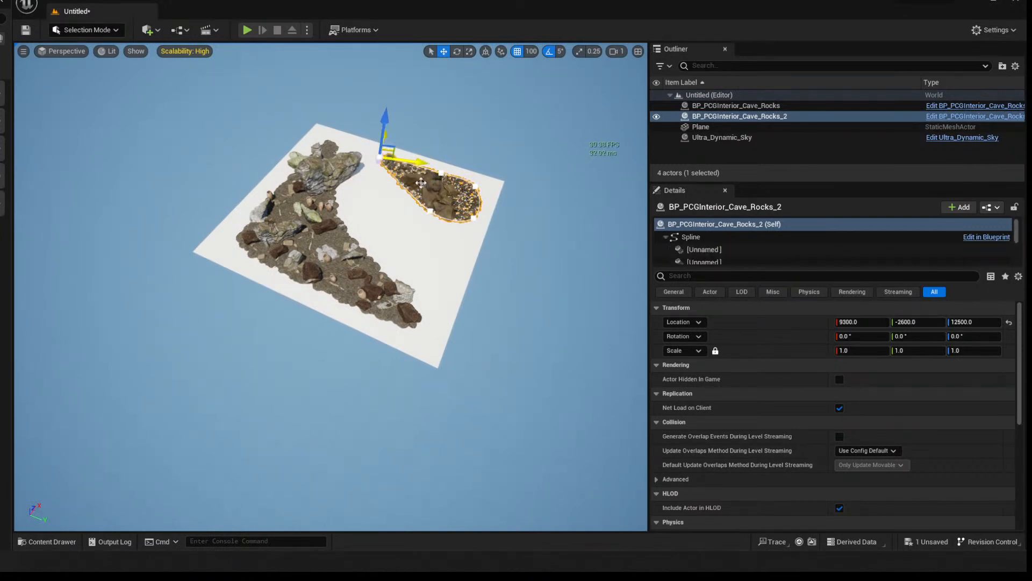
pyautogui.moveTo(430, 202); pyautogui.dragTo(423, 265)
# - Add a spline point on the second volume's side facing the first volume and pull it toward the first volume's rocks
pyautogui.moveTo(429, 262); pyautogui.dragTo(457, 216, button='right')
pyautogui.press('w')
pyautogui.moveTo(393, 253); pyautogui.dragTo(371, 320, button='right')
pyautogui.press('s')
pyautogui.moveTo(332, 248); pyautogui.dragTo(423, 253, button='right')
pyautogui.rightClick(424, 254)
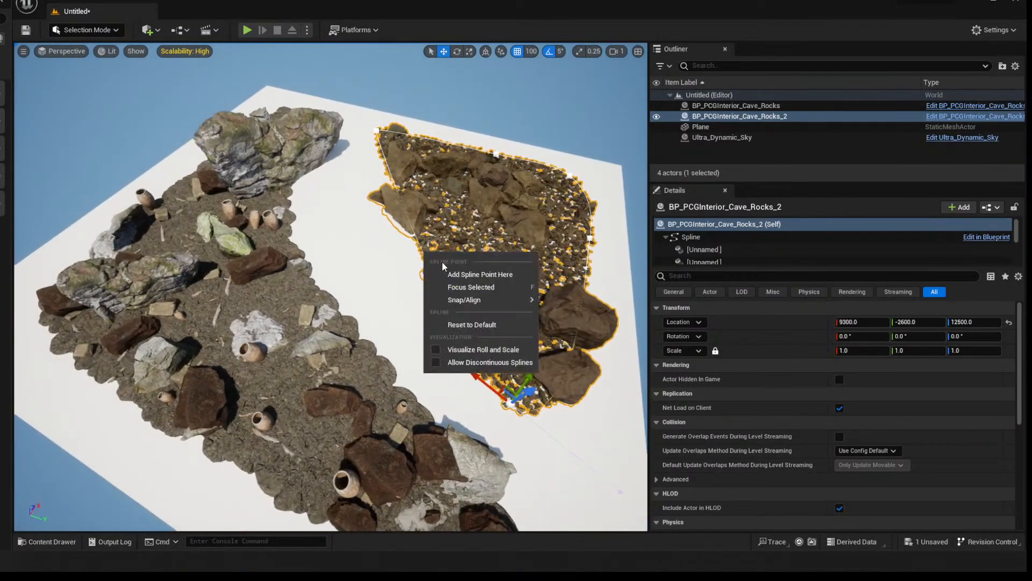
pyautogui.click(474, 274)
pyautogui.moveTo(442, 250); pyautogui.dragTo(389, 259)
pyautogui.moveTo(389, 259); pyautogui.dragTo(395, 226, button='right')
pyautogui.moveTo(395, 226); pyautogui.dragTo(329, 247)
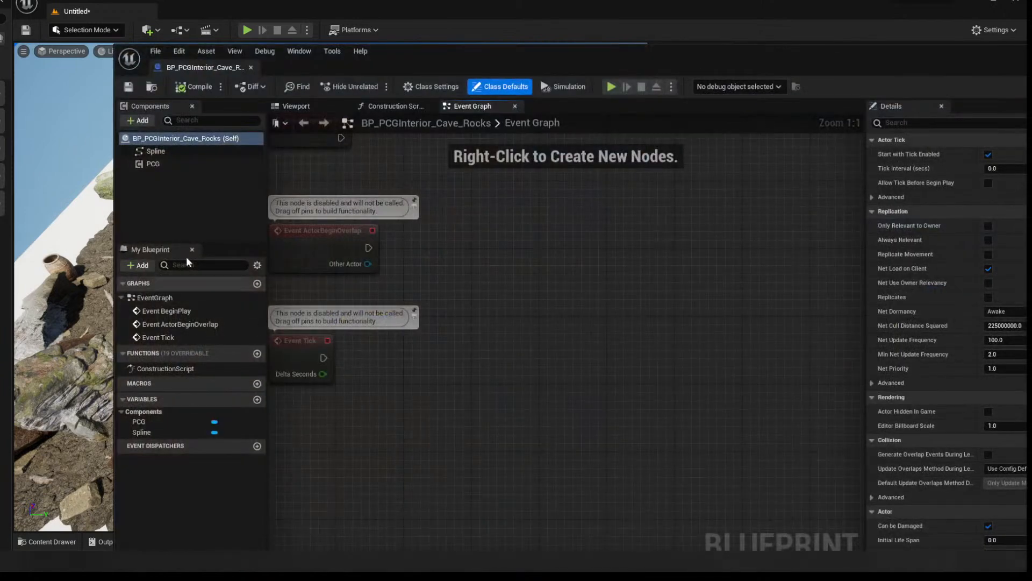
# - Browse the actions available for a PCG component reference in the Event Graph, and delete the reference node
pyautogui.moveTo(153, 164); pyautogui.dragTo(650, 286)
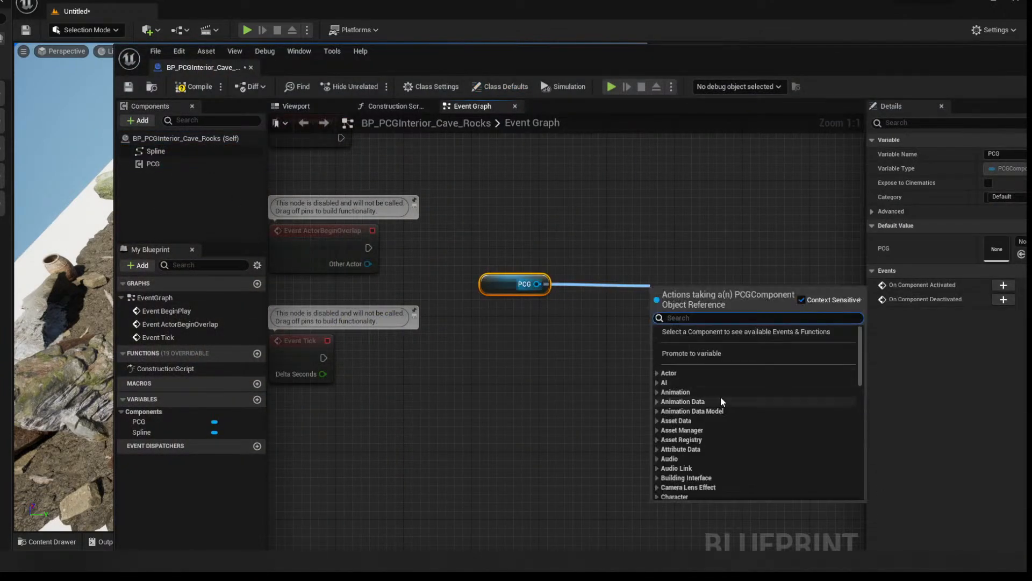
pyautogui.scroll(-8, 720, 399)
pyautogui.moveTo(578, 238); pyautogui.dragTo(504, 357)
pyautogui.press('Delete')
# - Compile and save the BP_PCGInterior_Cave_Rocks Blueprint and close its editor
pyautogui.click(178, 87)
pyautogui.click(128, 86)
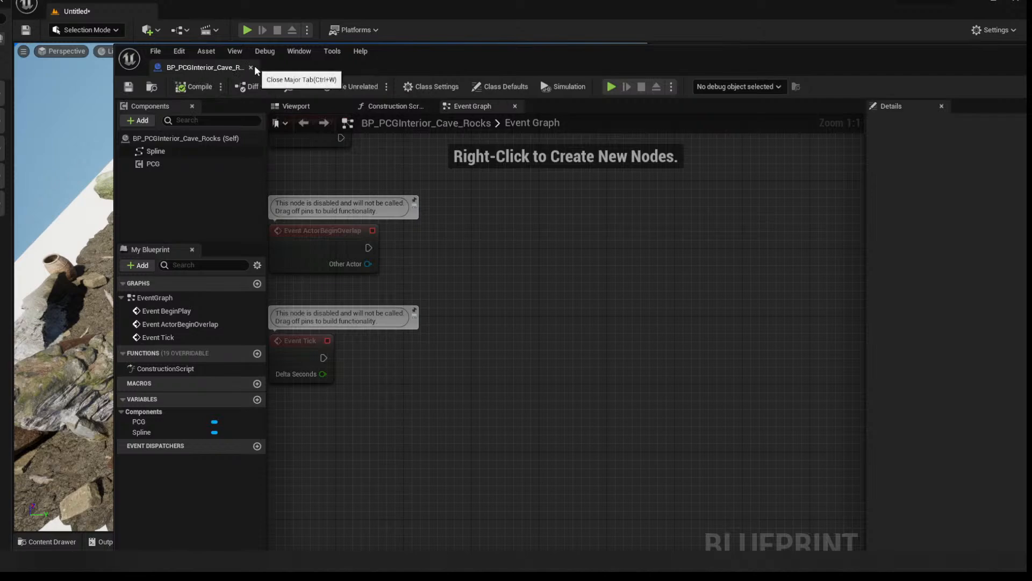
pyautogui.click(251, 67)
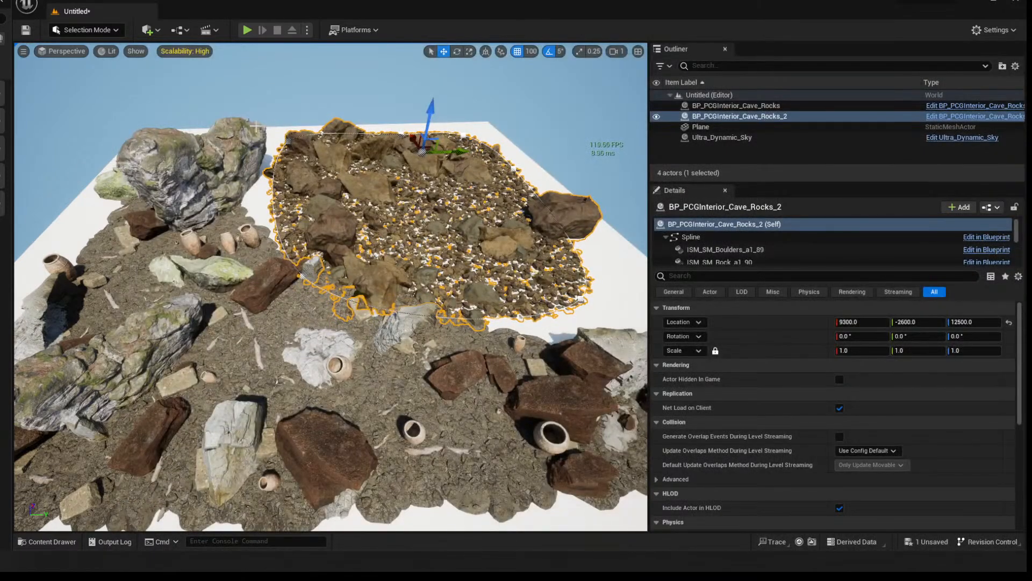